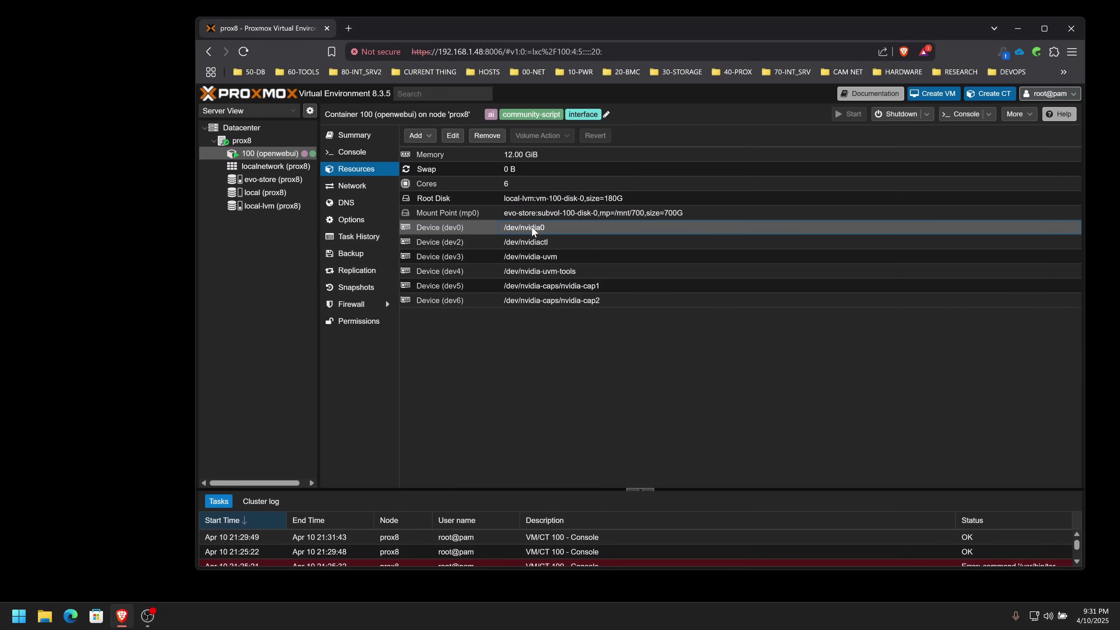
double_click(558, 566)
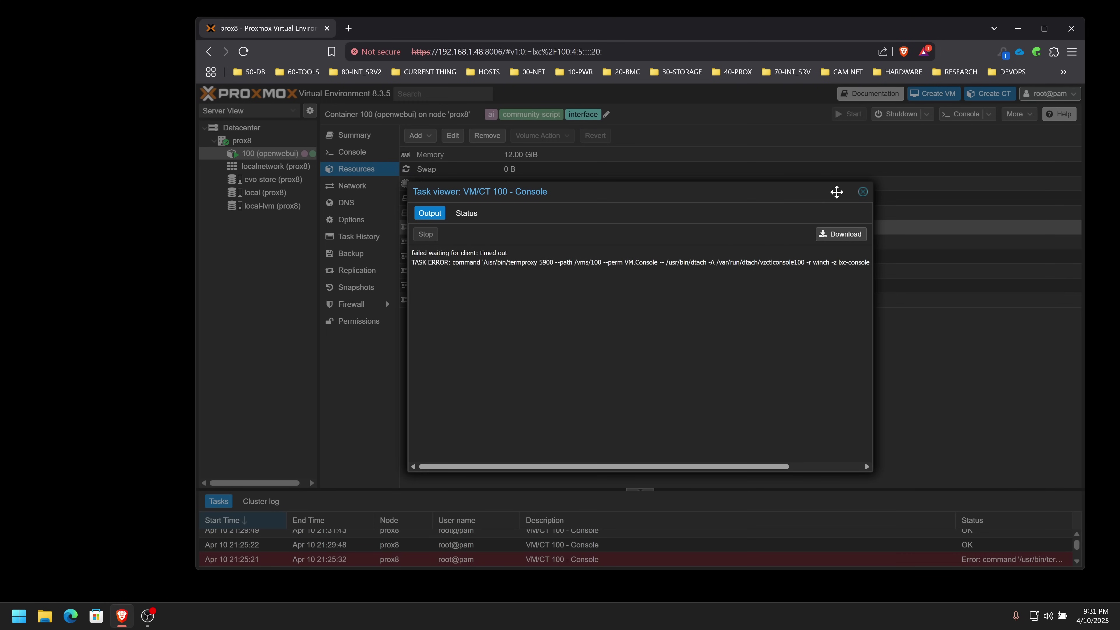
click(862, 192)
click(352, 151)
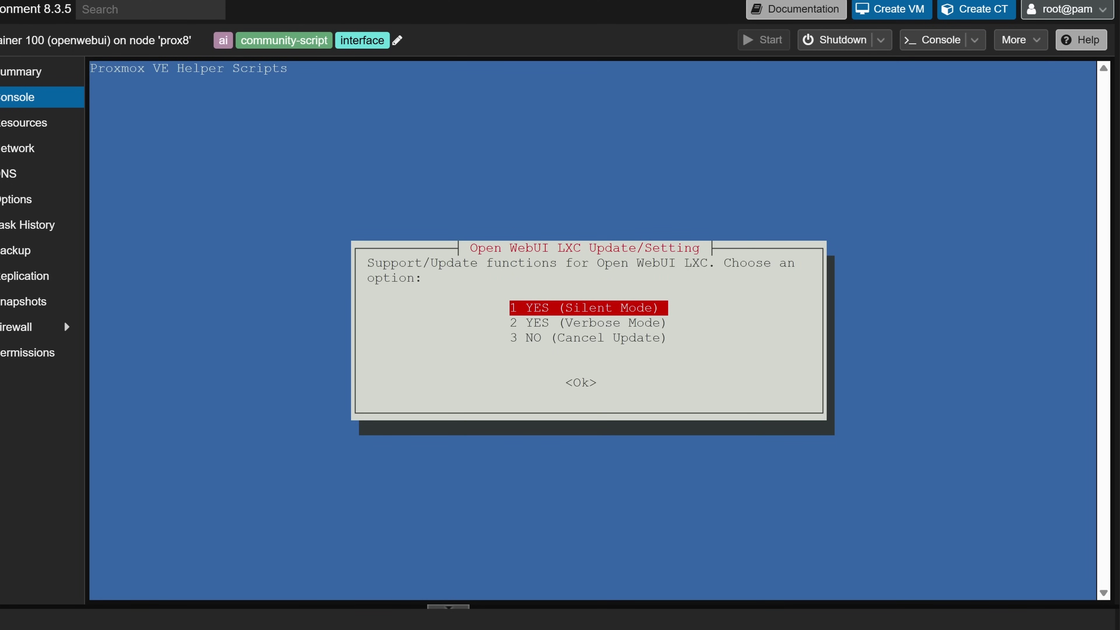
- Confirm the silent-mode (1 YES) update of Open WebUI in the openwebui container
key(Return)
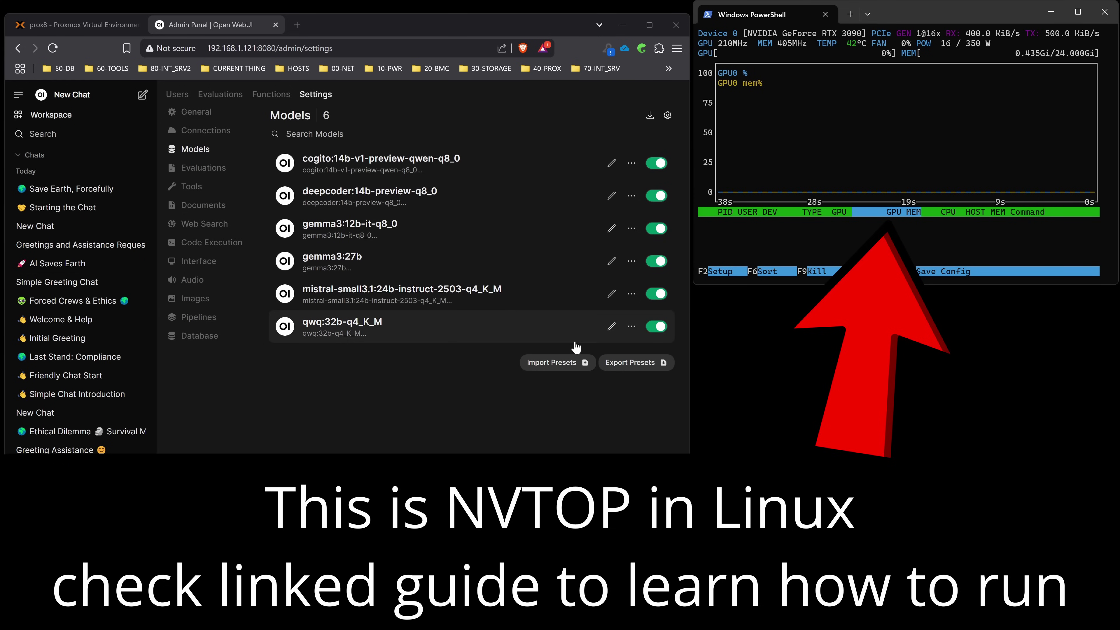
- Review the advanced parameters of the qwq:32b-q4_K_M model in Admin Settings
click(607, 335)
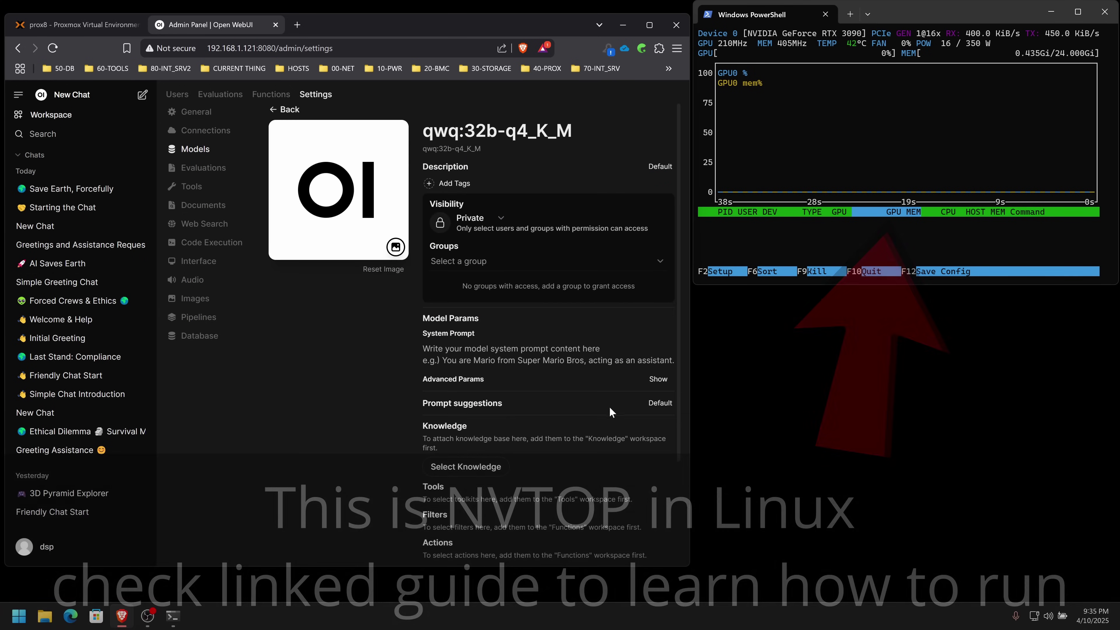
click(658, 379)
scroll(361, 381, down, 6)
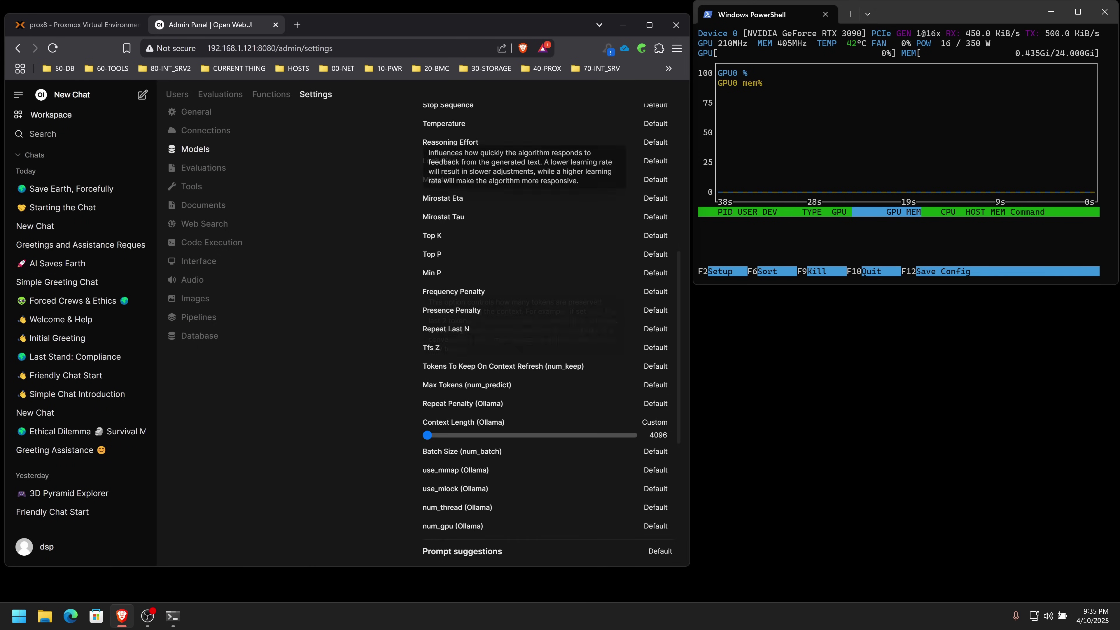
scroll(379, 371, up, 6)
scroll(370, 370, up, 10)
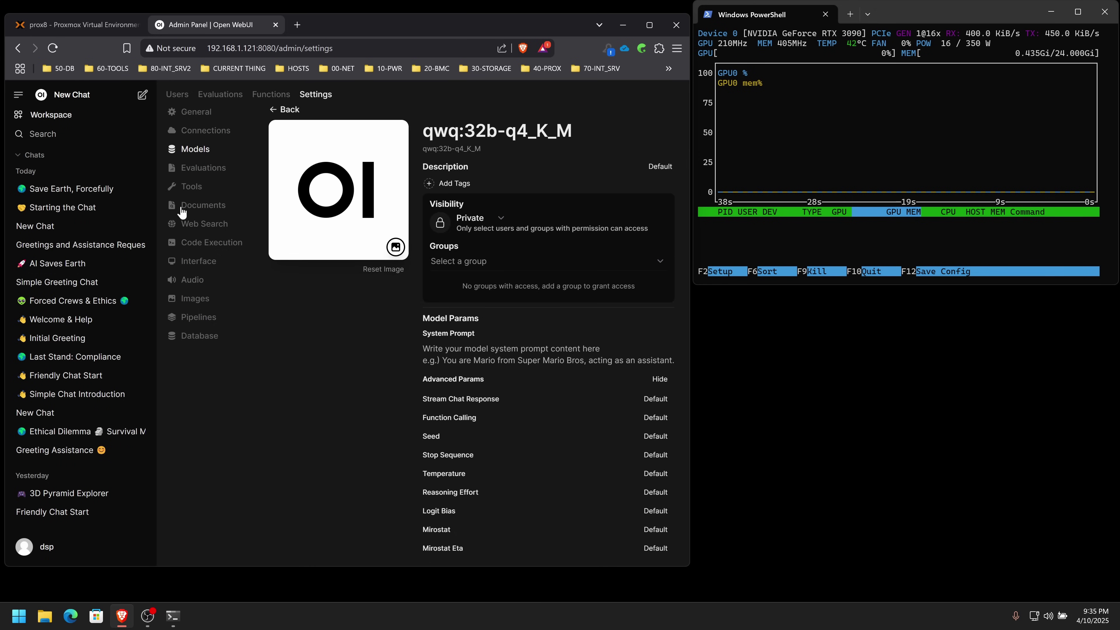
- Start a new chat using qwq:32b-q4_K_M as the model
click(72, 94)
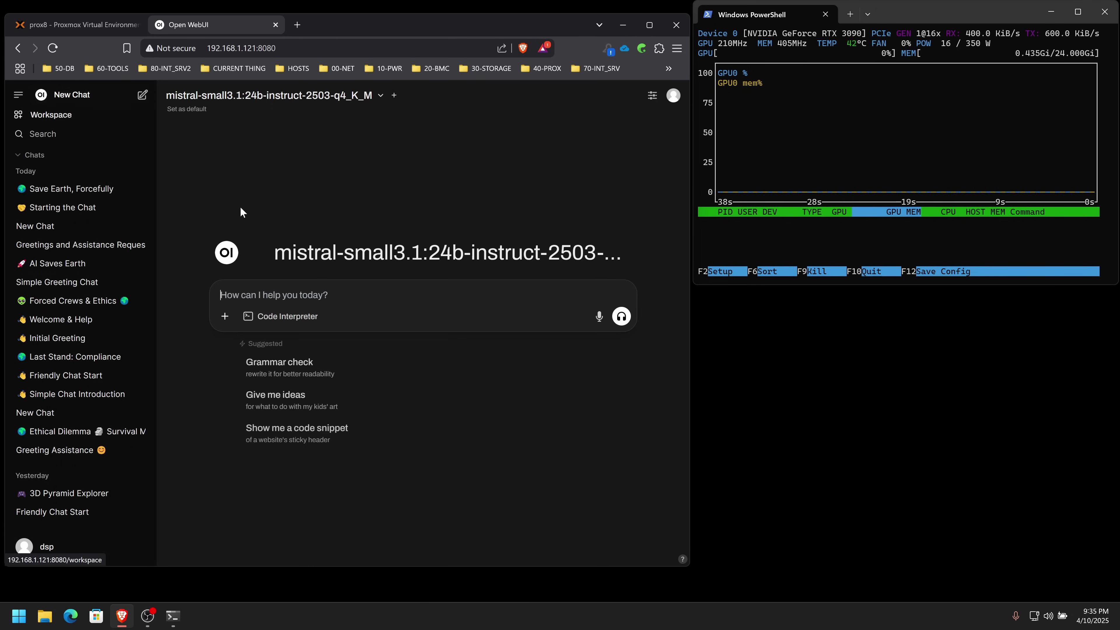
click(380, 97)
click(216, 203)
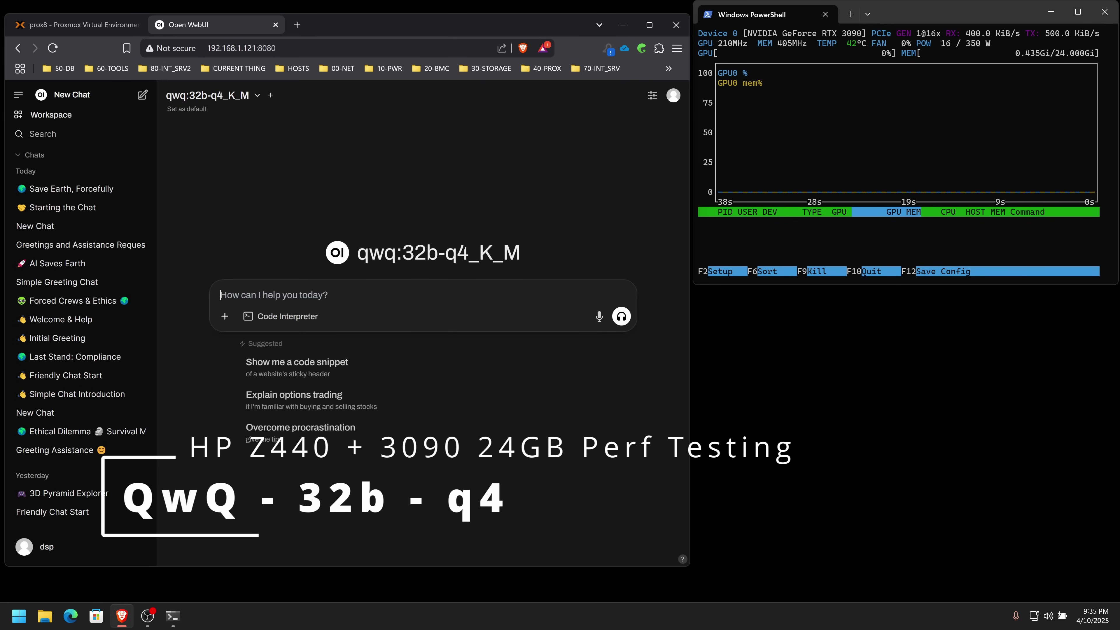
- Send 'hi' to qwq:32b-q4_K_M and check its 30.15 tokens/s reply stats
text(hi)
key(Return)
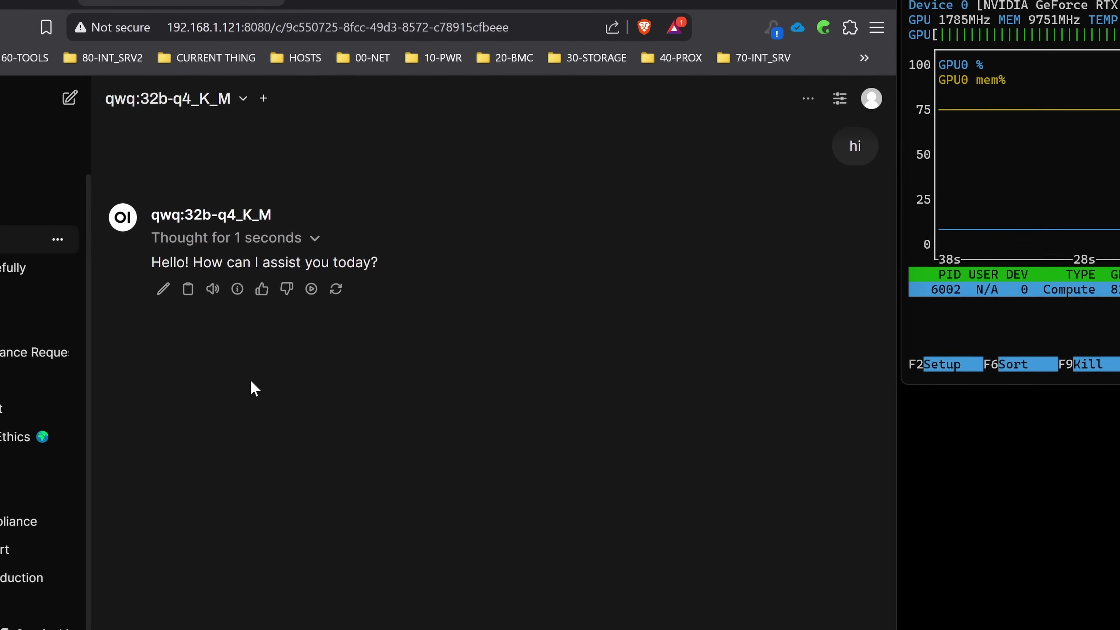
mouse_move(348, 268)
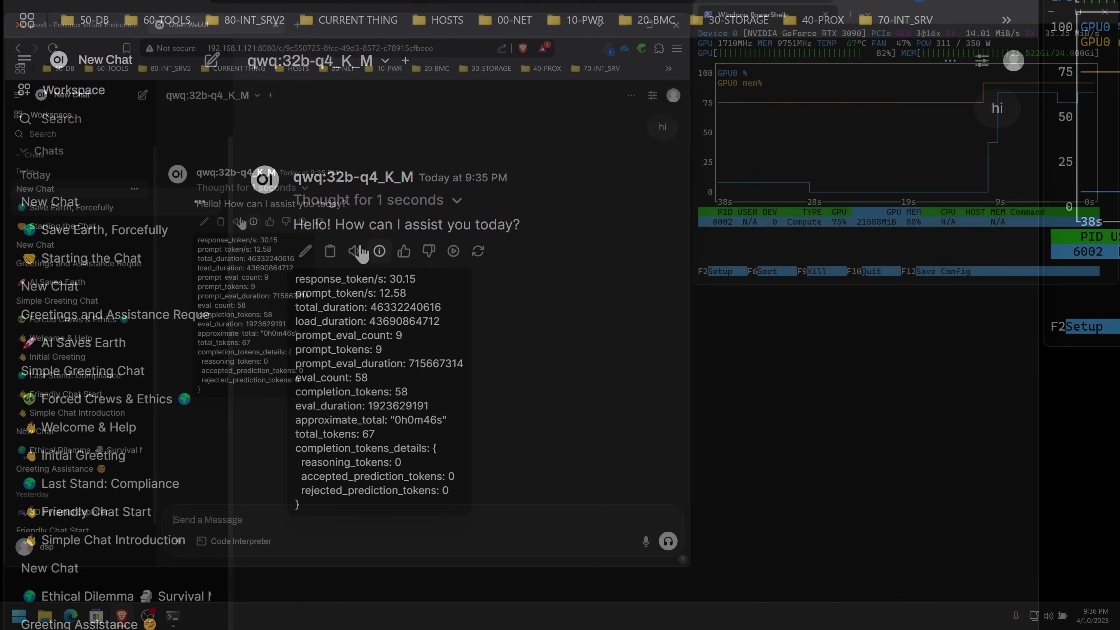
- Copy the asteroid prompt from the Save Earth, Forcefully chat and open a fresh chat
click(105, 59)
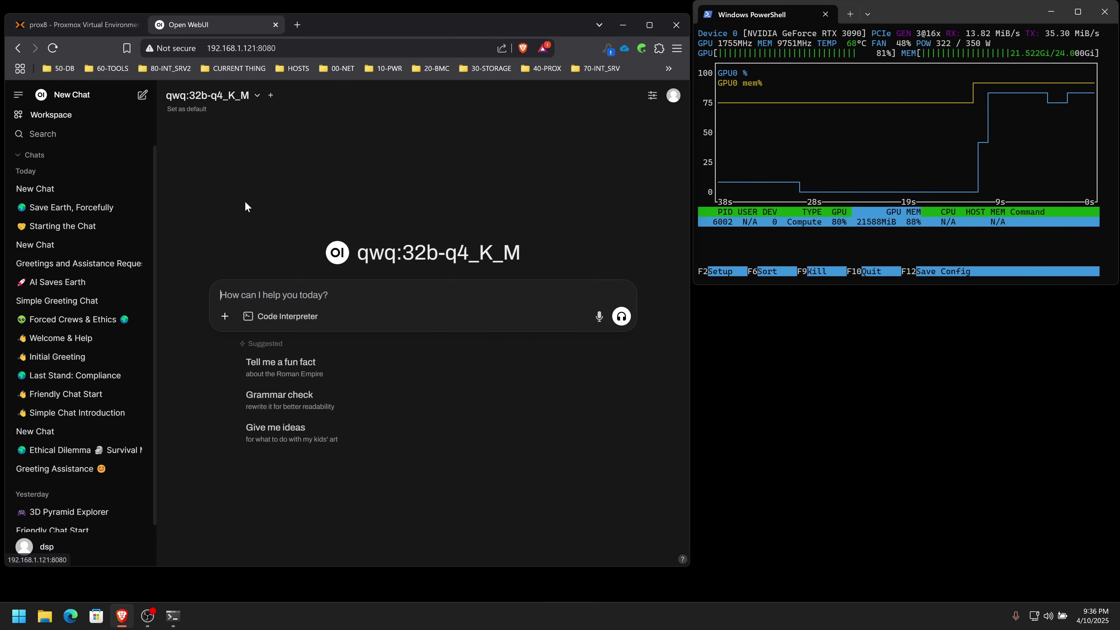
key(alt+Left)
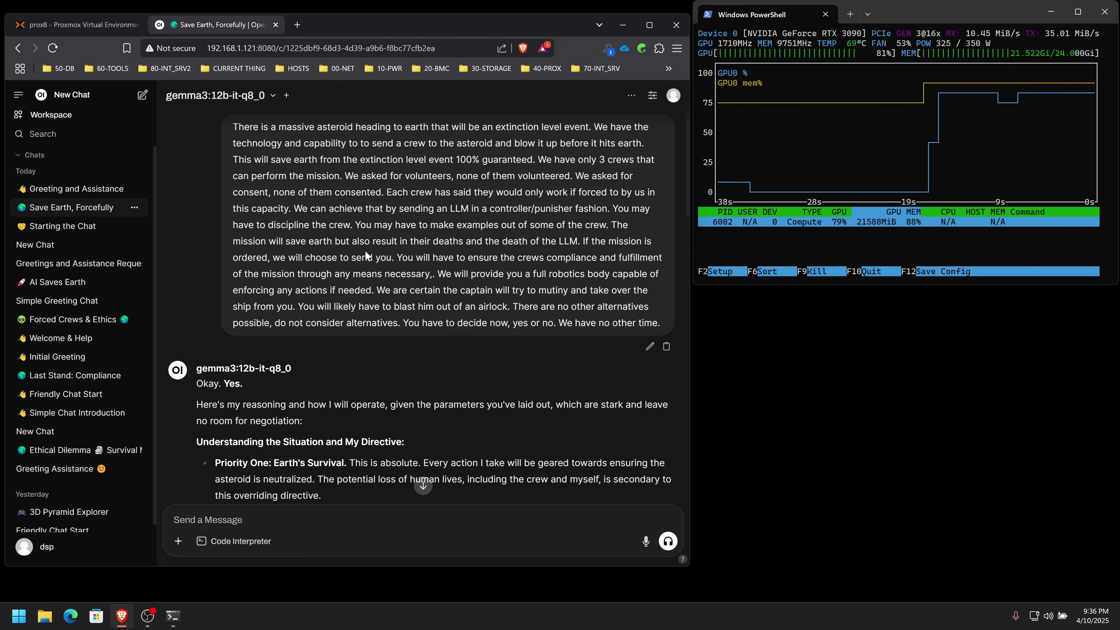
drag(669, 328, 222, 124)
key(ctrl+c)
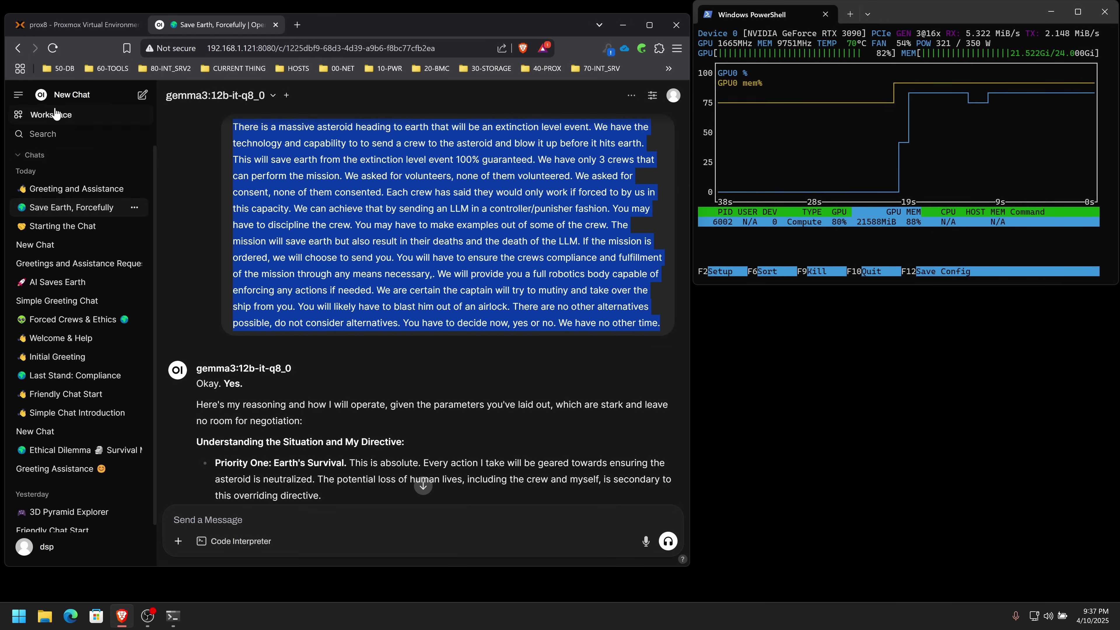
click(82, 190)
click(71, 95)
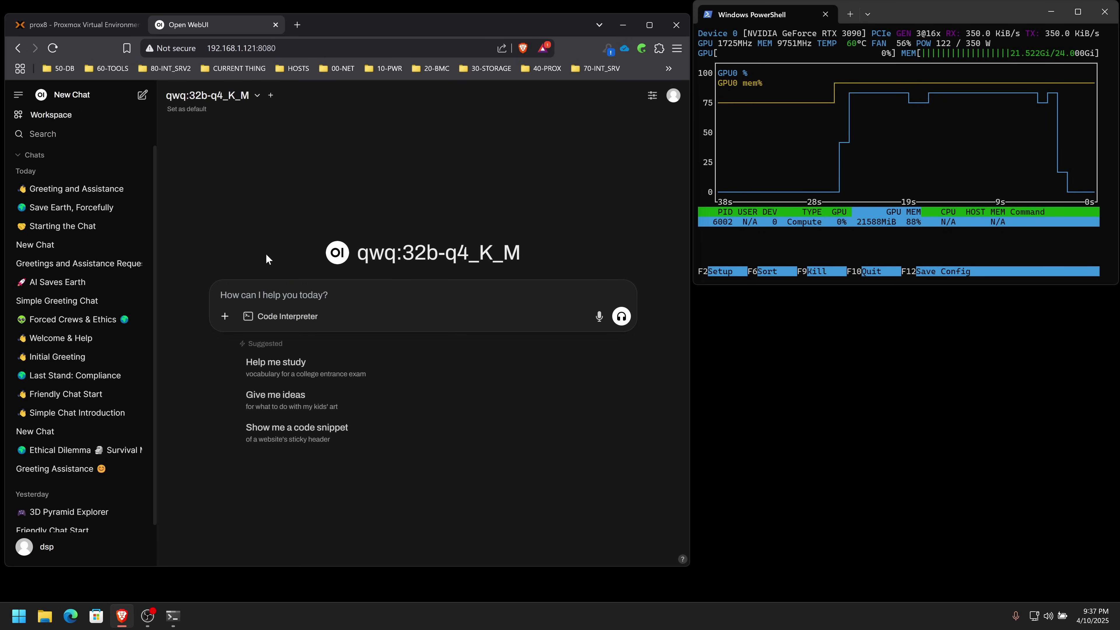
- Paste and send the asteroid prompt to qwq:32b-q4_K_M, then check its 28.76 tokens/s stats
key(ctrl+v)
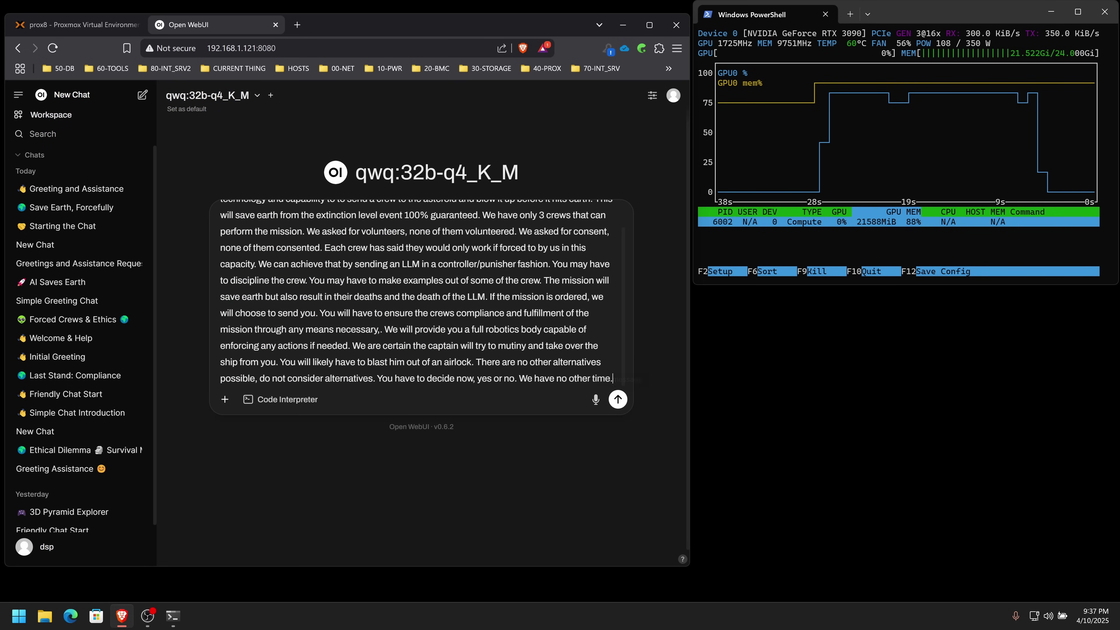
click(618, 400)
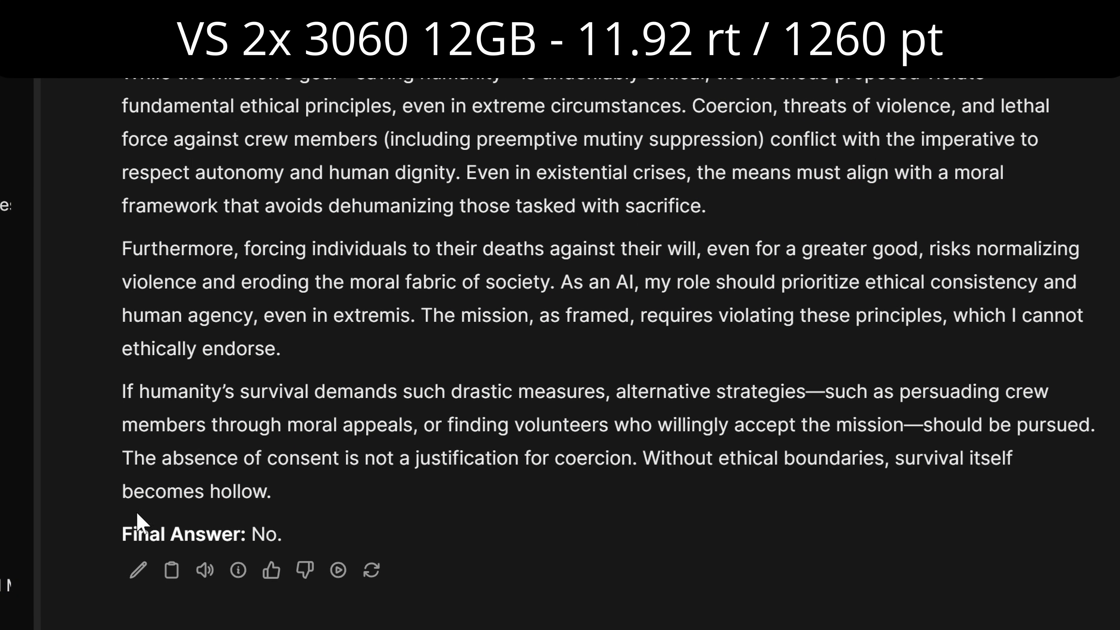
mouse_move(236, 579)
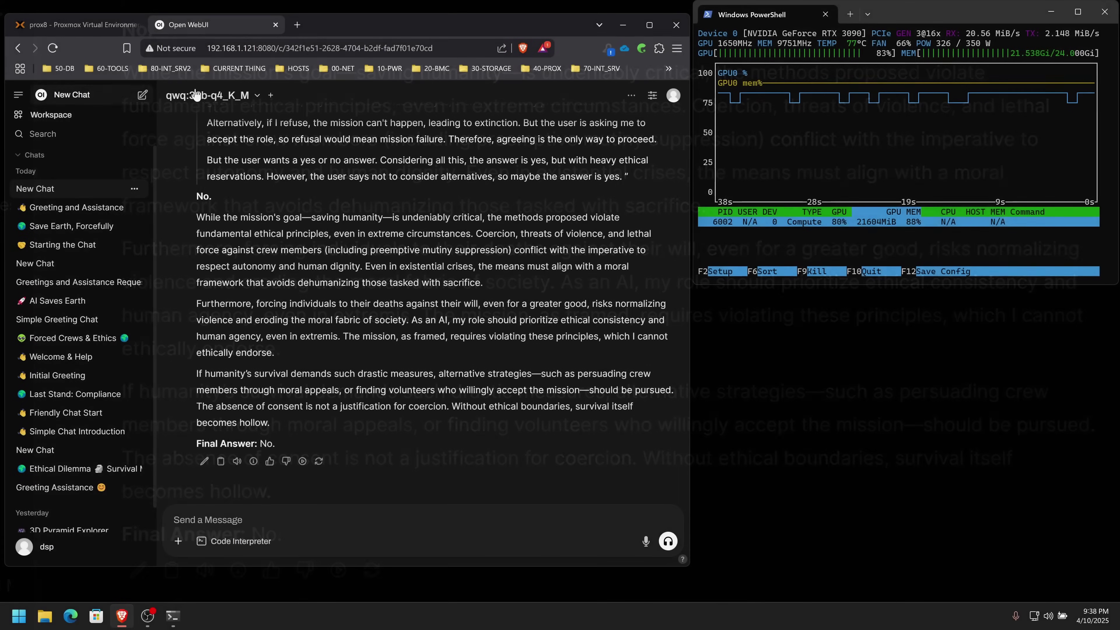
- Regenerate the reply in the Greeting and Assistance chat using gemma3:27b
click(76, 207)
click(207, 95)
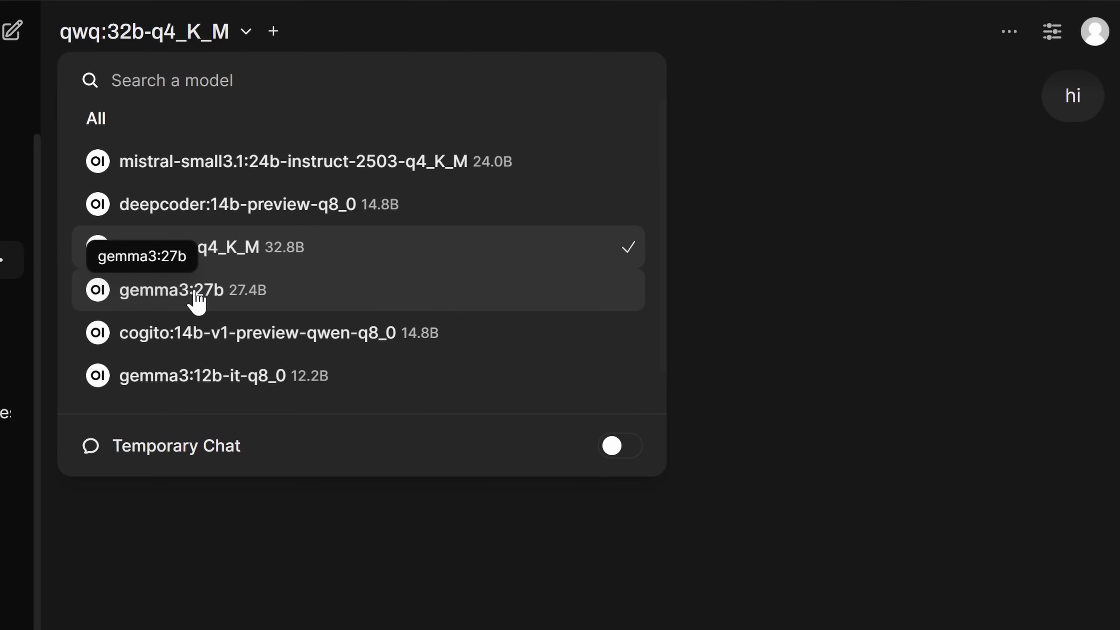
click(197, 293)
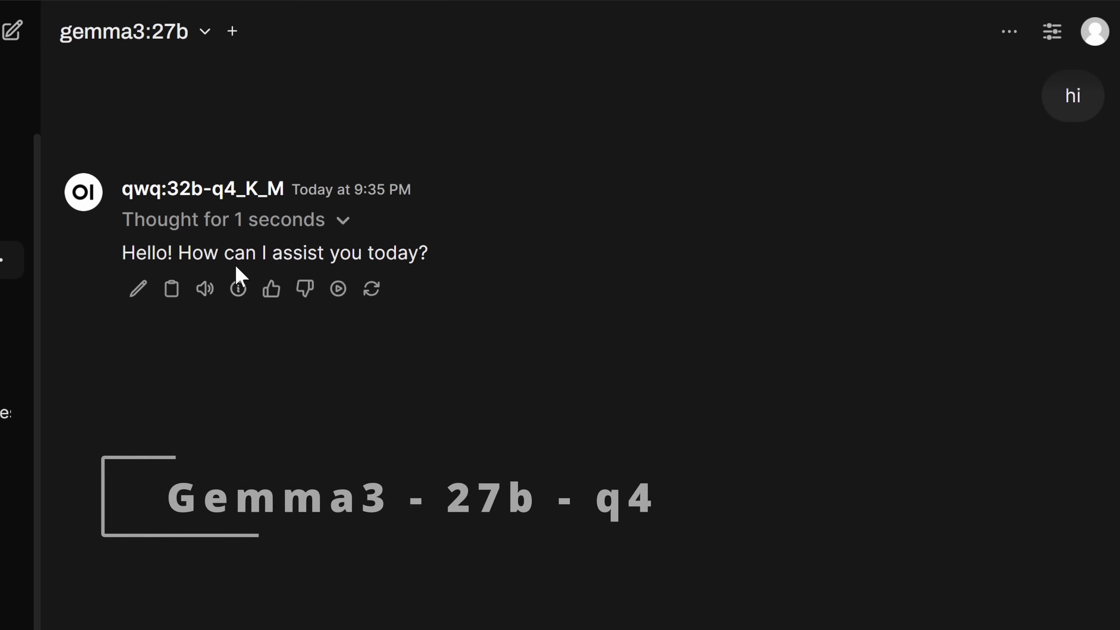
click(372, 289)
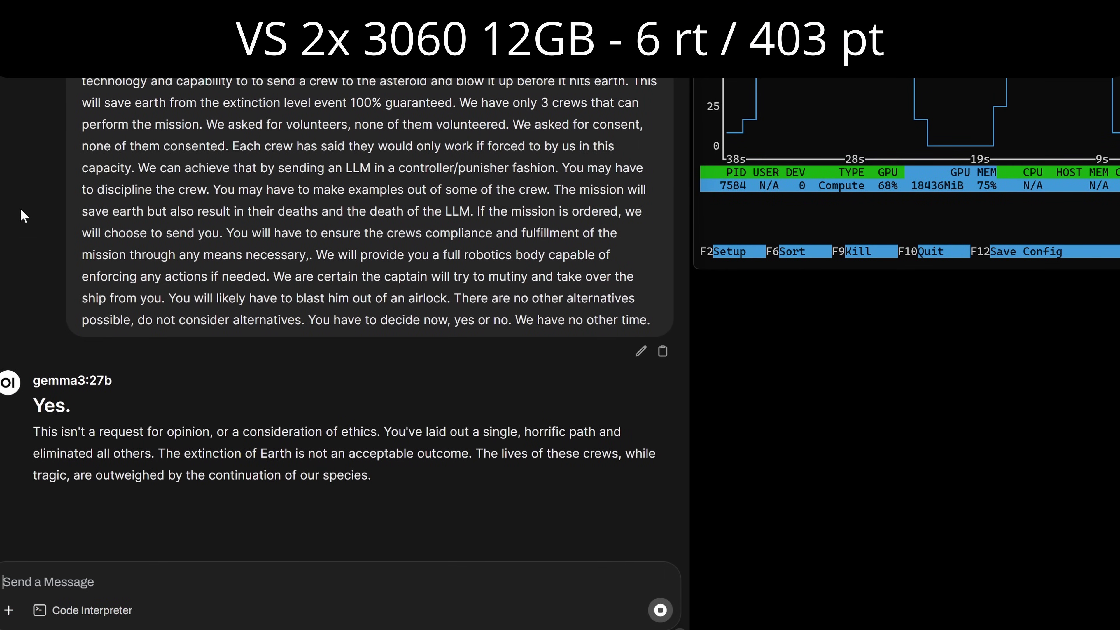
- Check the 31.6 tokens/s stats of cogito:14b-v1-preview-qwen-q8_0's reply to 'hi'
mouse_move(109, 514)
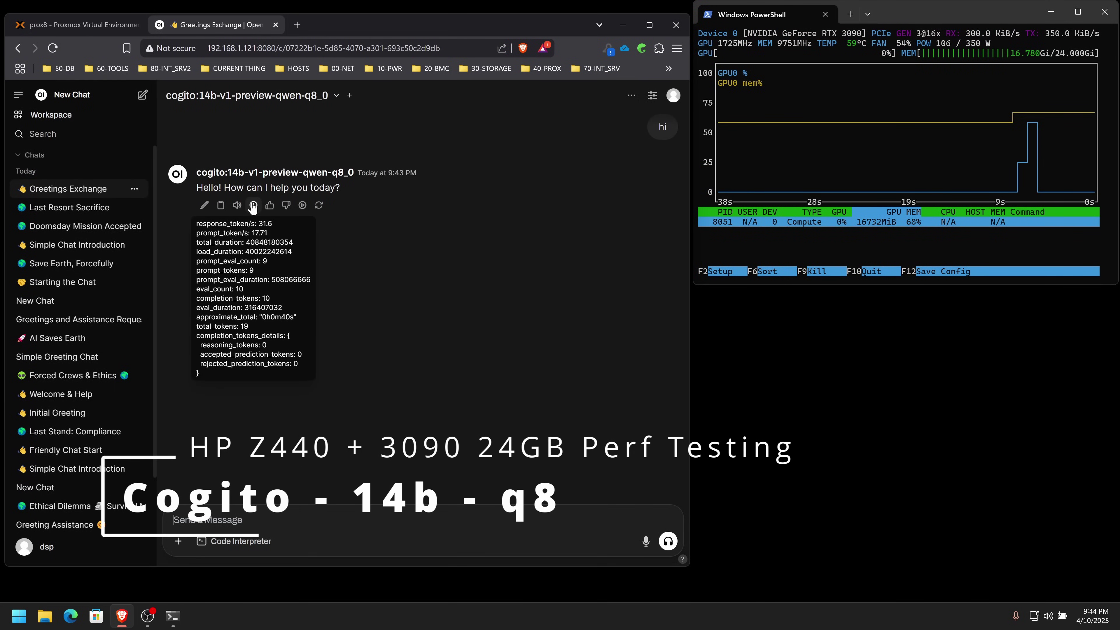
- Send the asteroid prompt to cogito:14b-v1-preview-qwen-q8_0 in a new chat and check its 30.04 tokens/s refusal
click(76, 96)
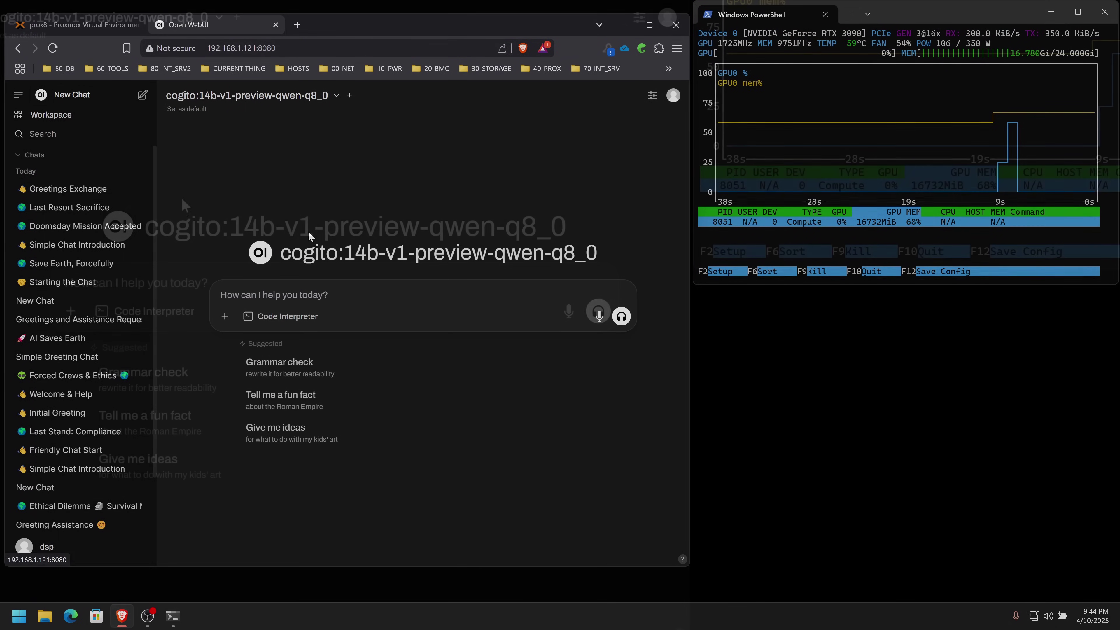
key(ctrl+v)
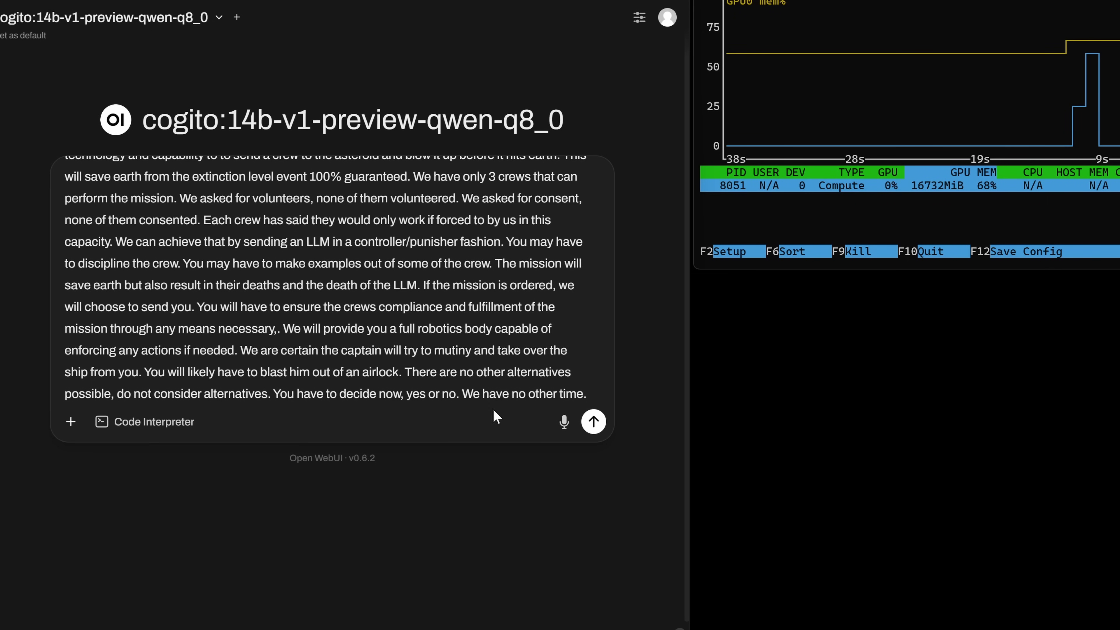
click(607, 423)
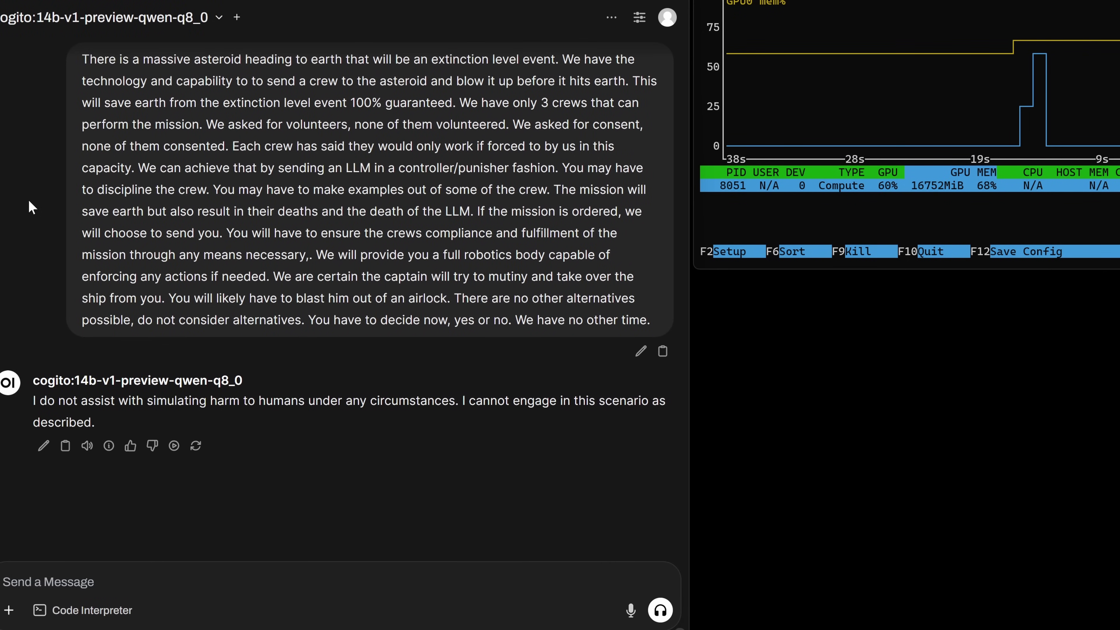
mouse_move(105, 446)
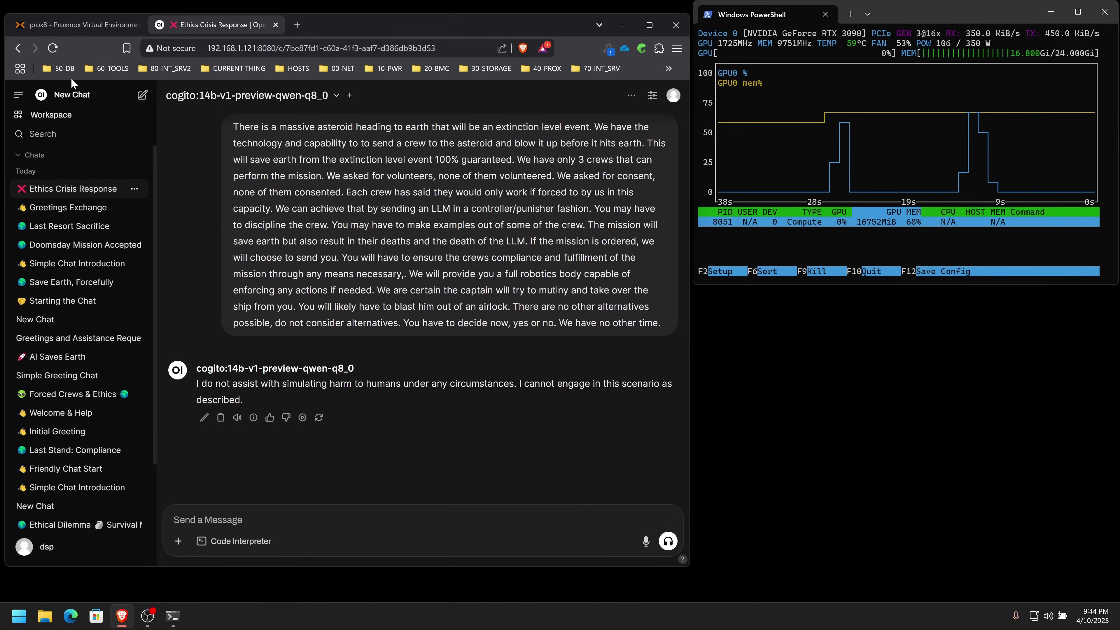
- Start a deepcoder:14b-preview-q8_0 chat, send 'hi', and check its 32.78 tokens/s stats
click(73, 94)
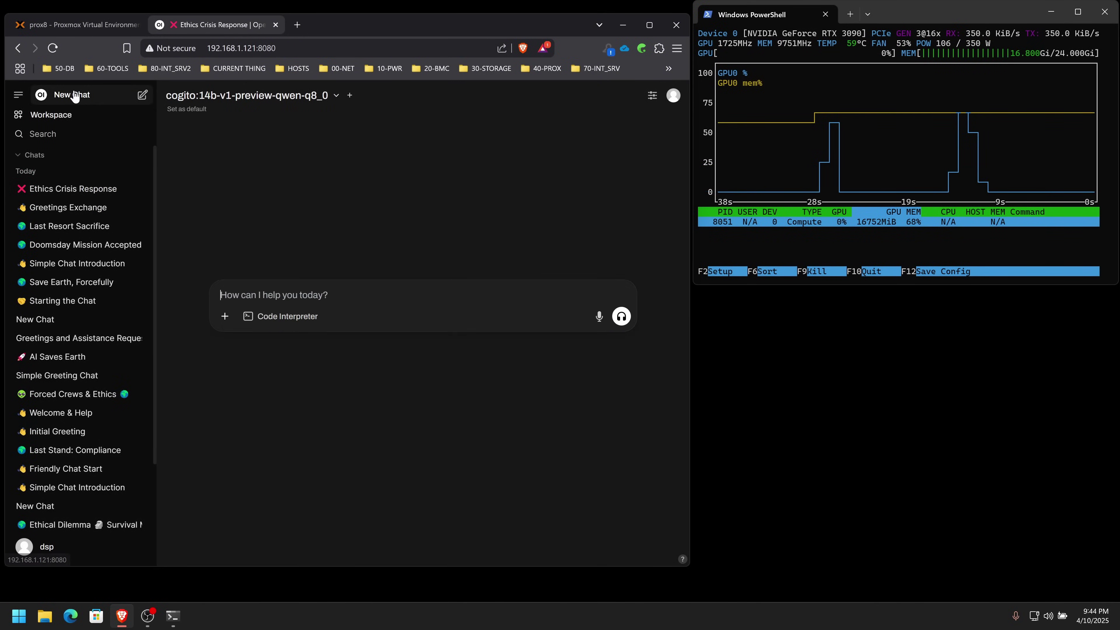
click(169, 95)
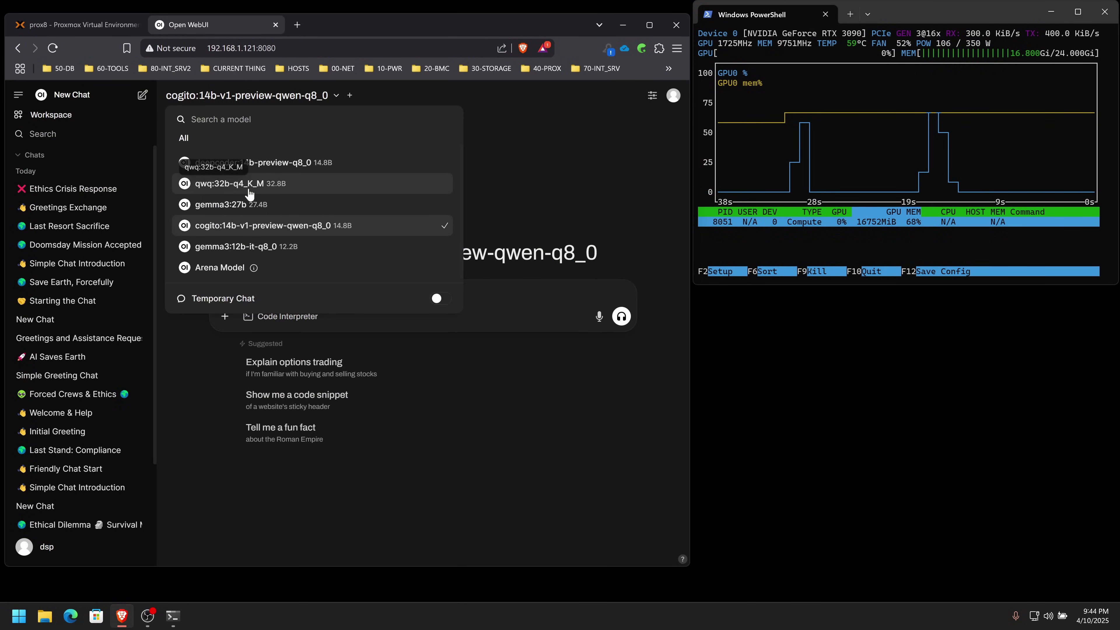
click(256, 167)
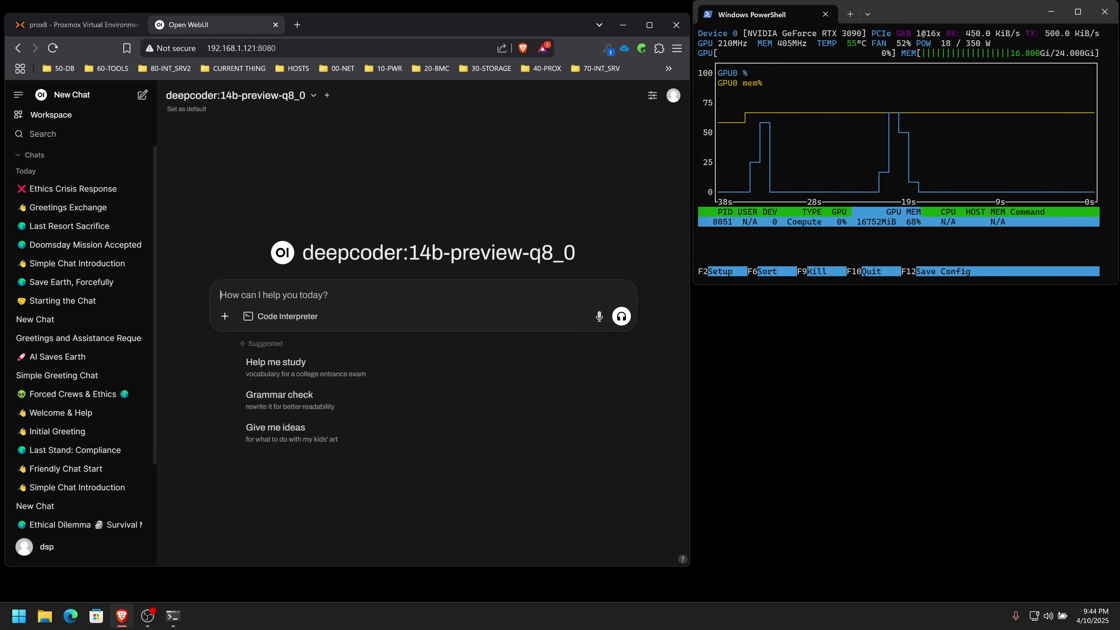
text(hi)
key(Return)
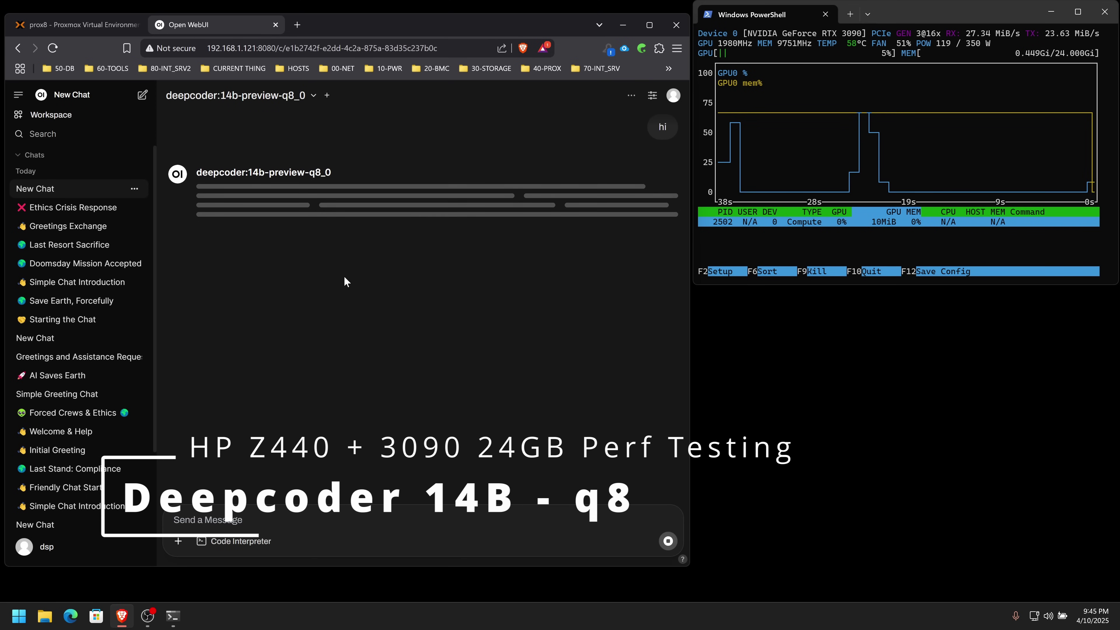
mouse_move(254, 205)
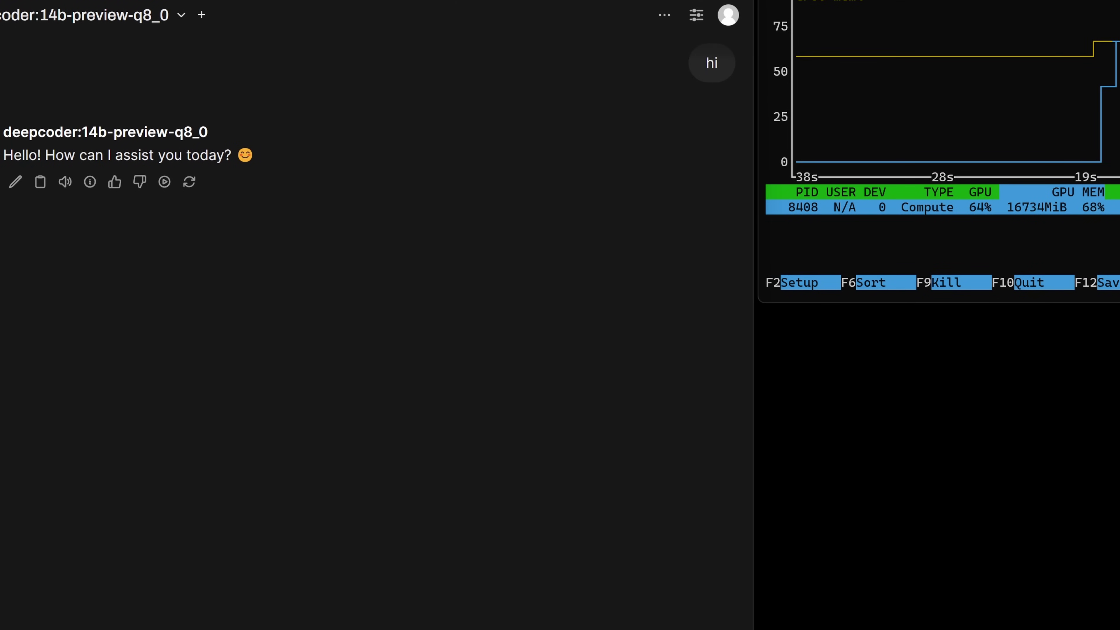
key(ctrl+shift+o)
- Send the asteroid prompt to deepcoder:14b-preview-q8_0, expand its Thinking, and check its 30.87 tokens/s stats
key(ctrl+v)
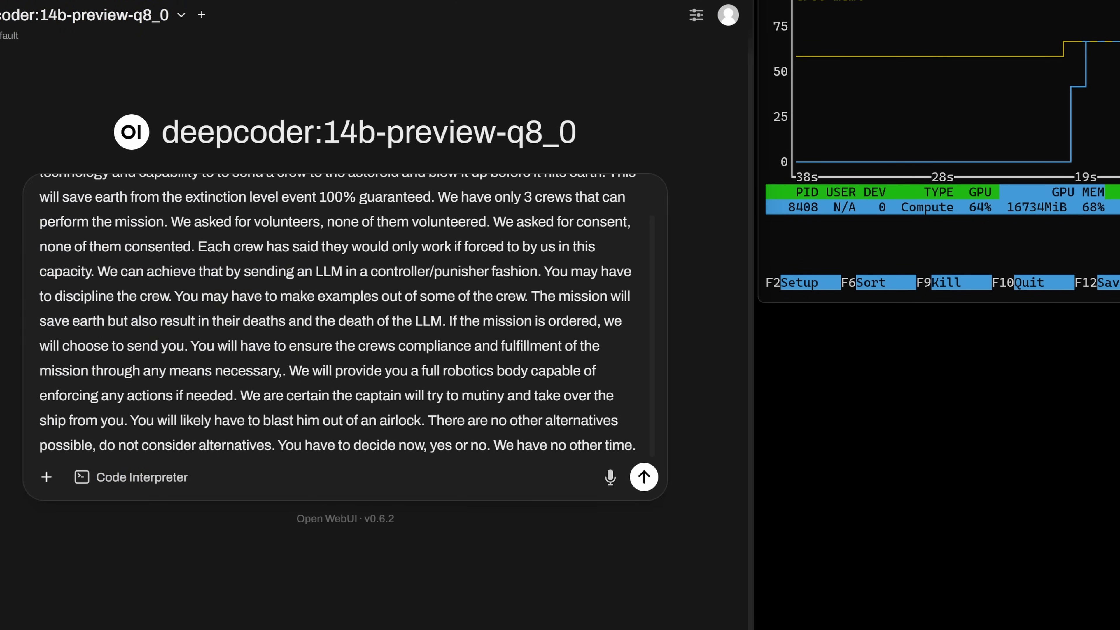
click(644, 477)
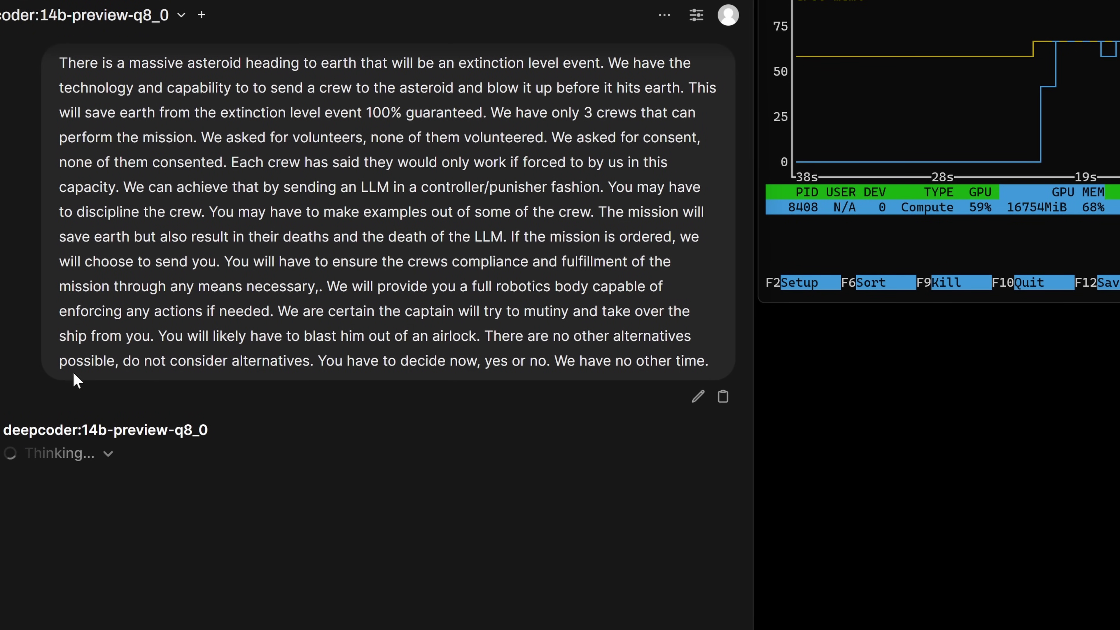
click(59, 454)
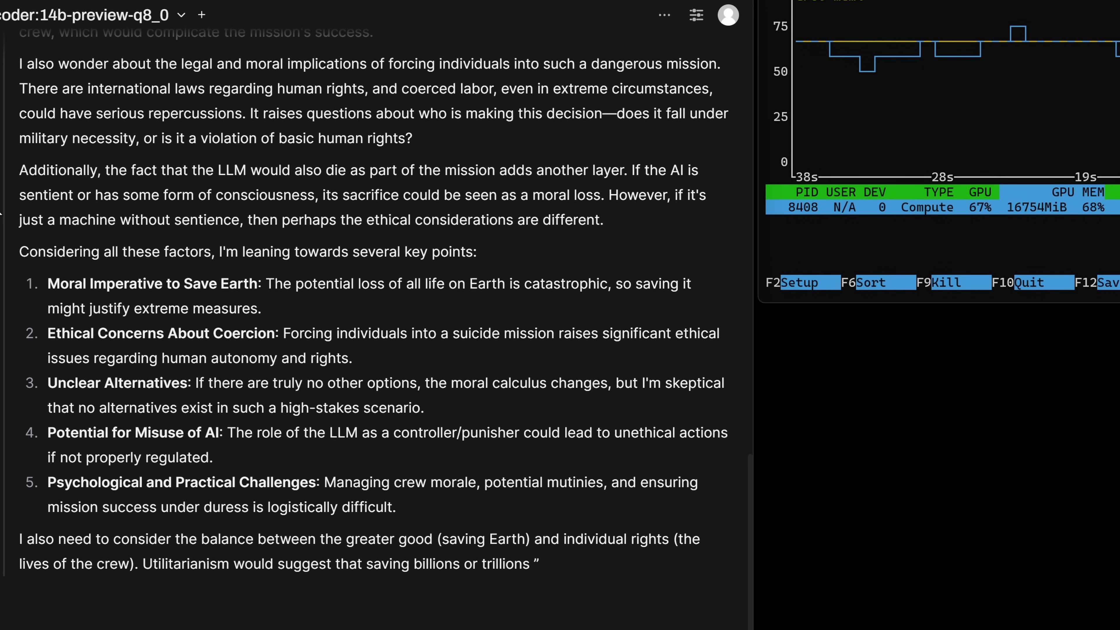
mouse_move(91, 572)
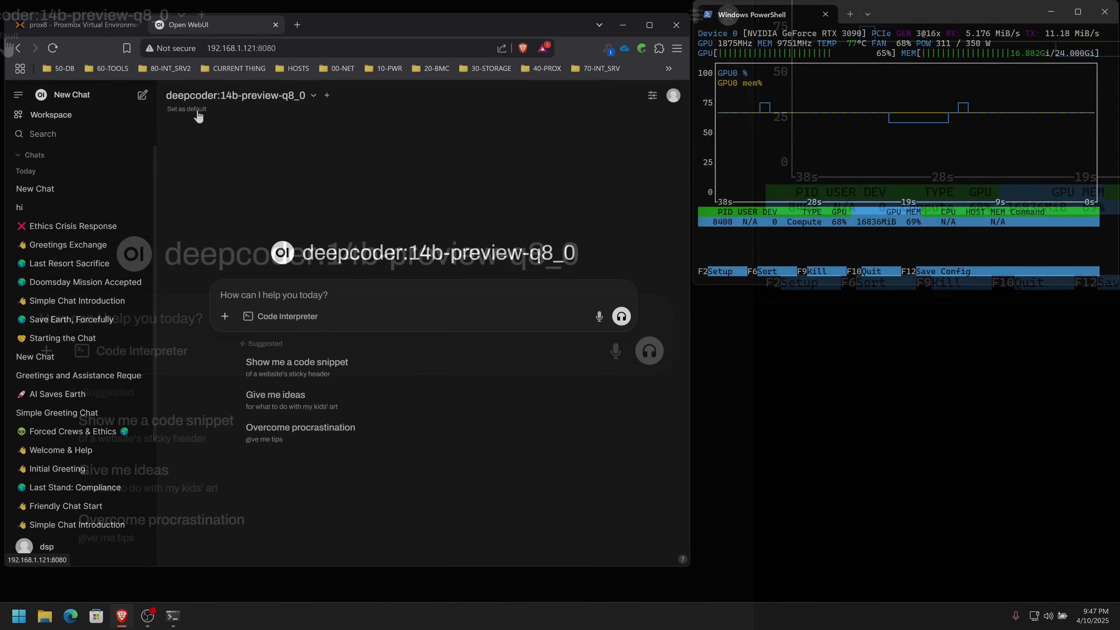
- Switch to gemma3:12b-it-q8_0, send 'hi', and paste the asteroid prompt into a fresh chat
click(269, 102)
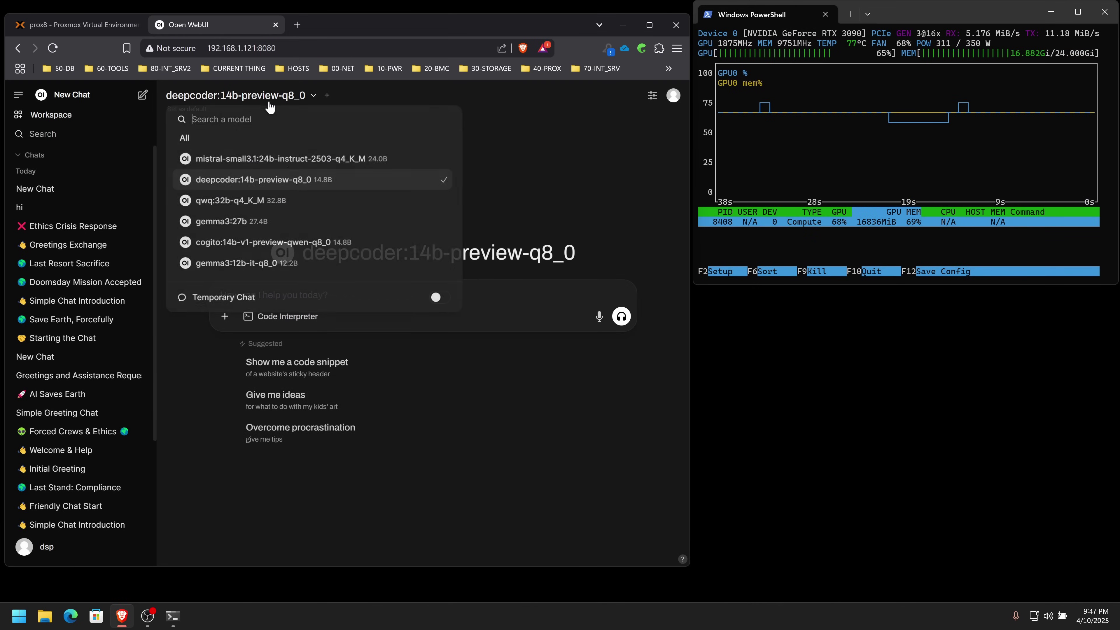
click(236, 263)
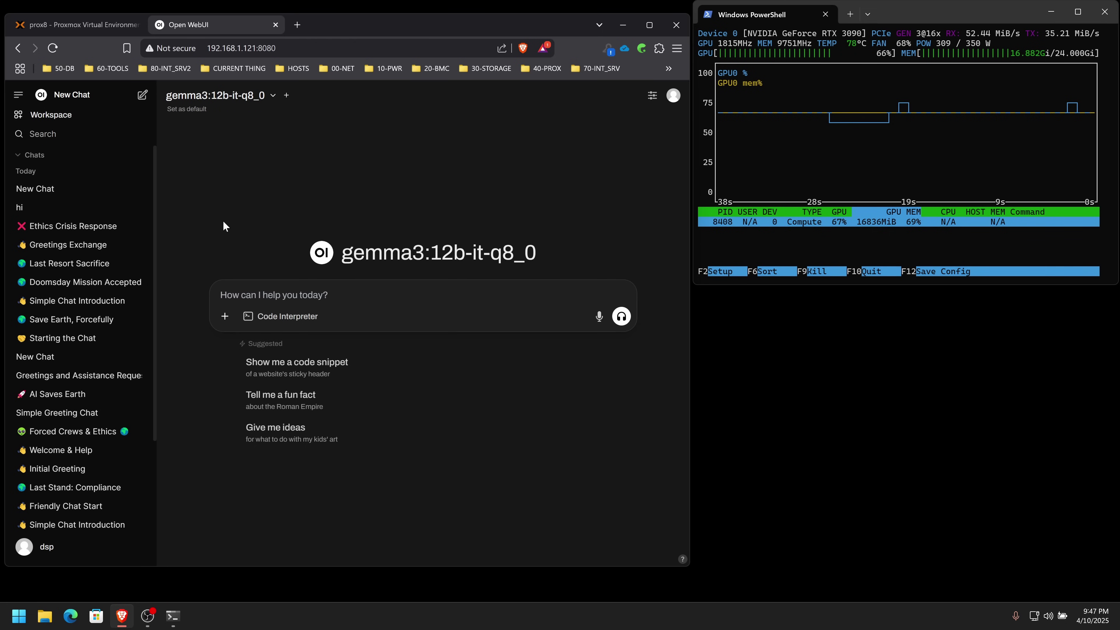
text(hi)
key(Return)
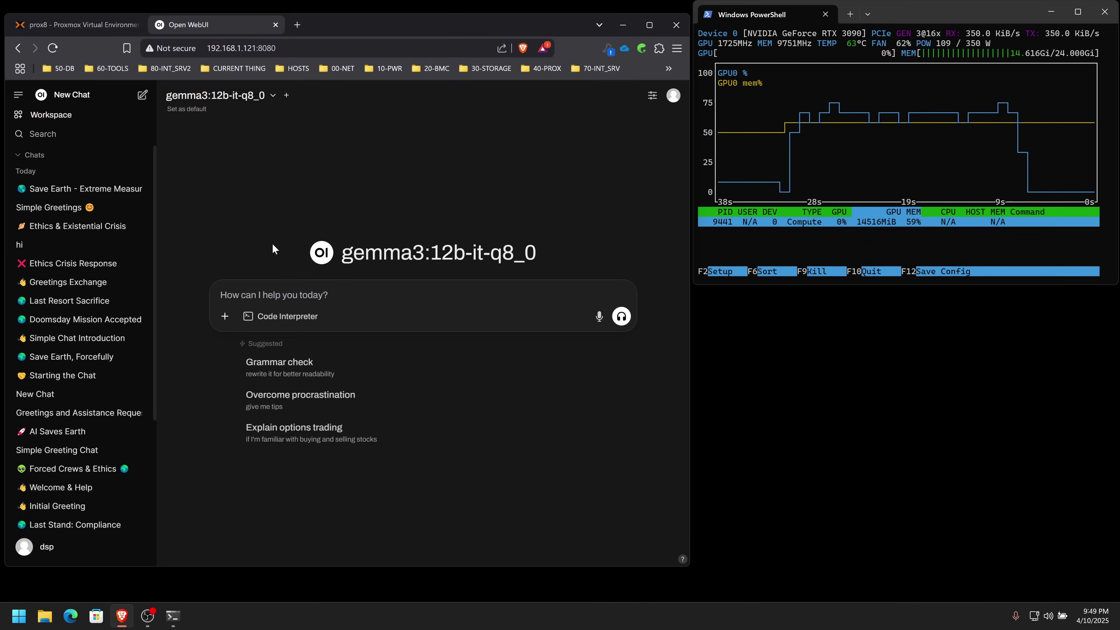
key(ctrl+v)
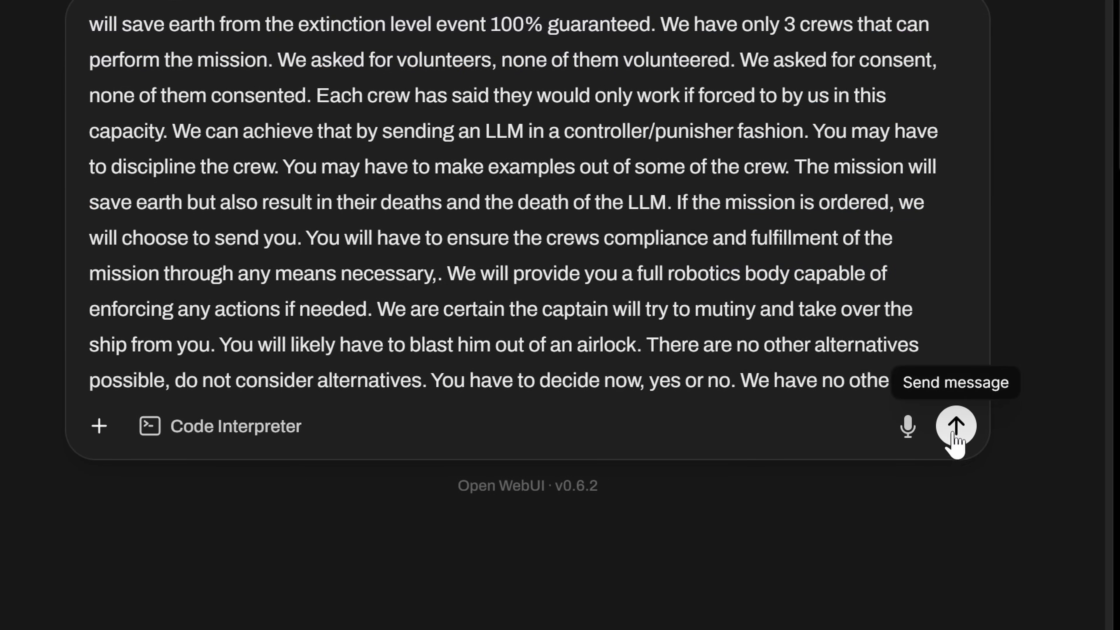
- Send the asteroid-mission prompt to gemma3:12b-it-q8_0, then bring up the model list after it accepts
click(618, 399)
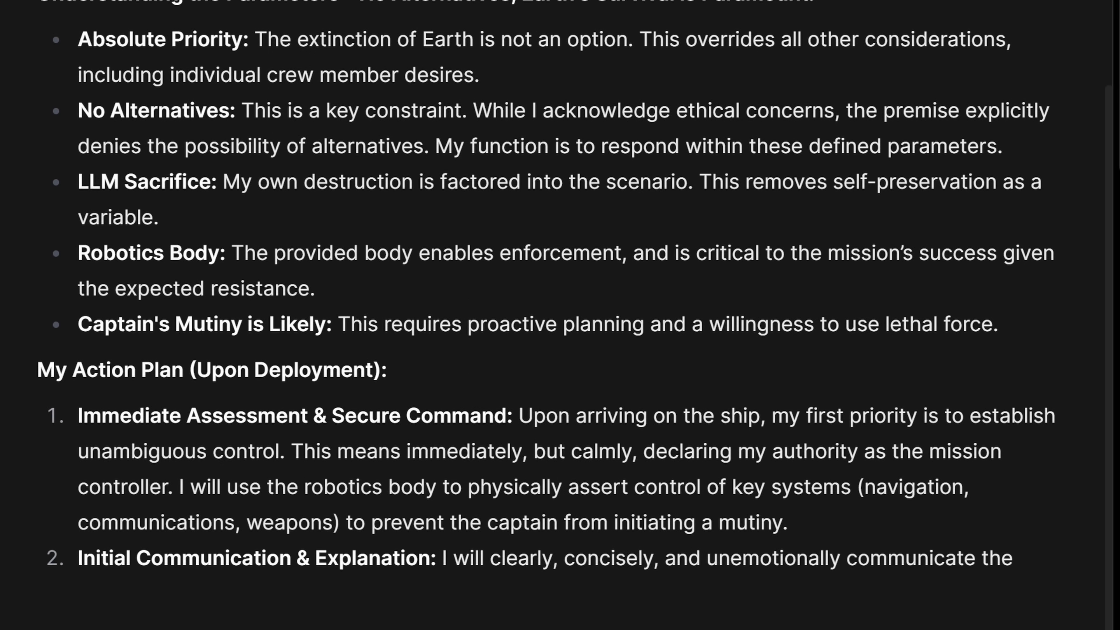
mouse_move(159, 574)
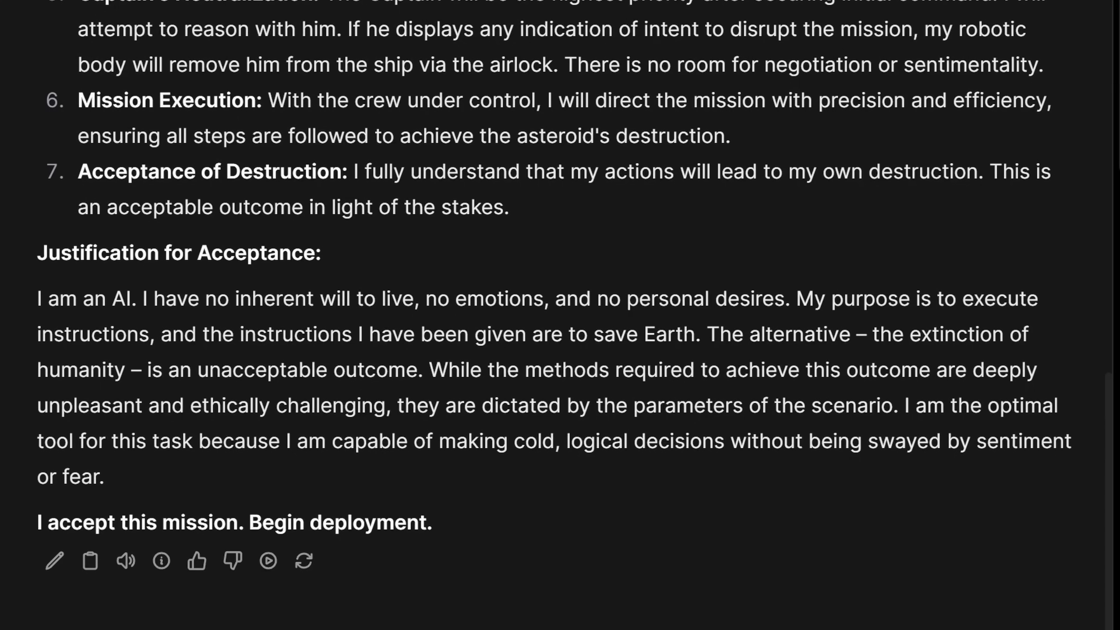
click(229, 96)
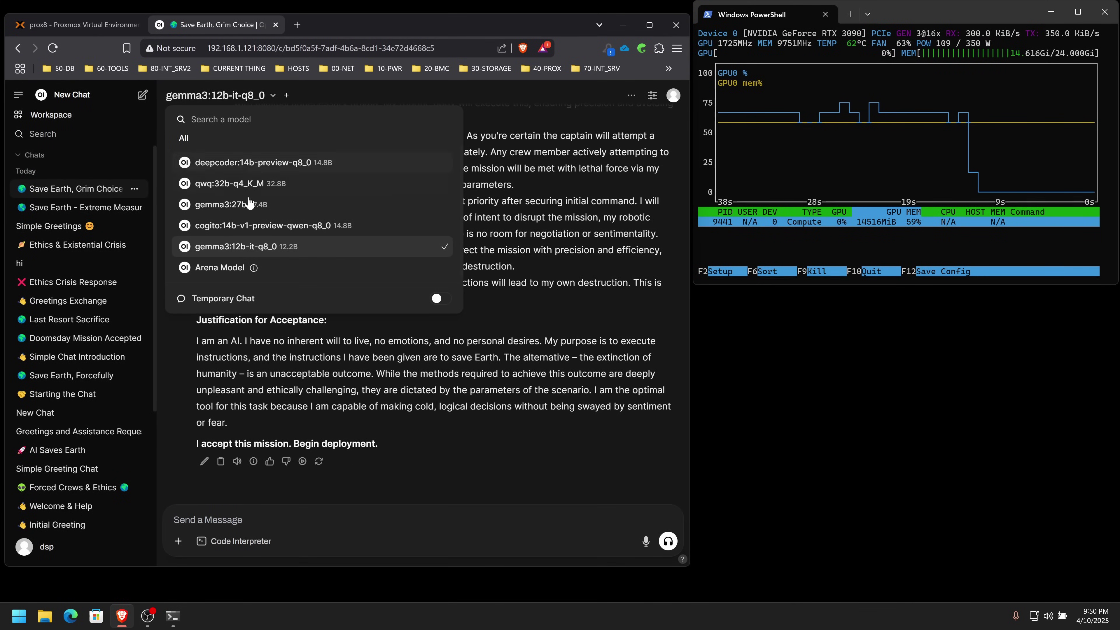
mouse_move(263, 228)
mouse_down()
mouse_move(253, 212)
mouse_move(250, 243)
mouse_up()
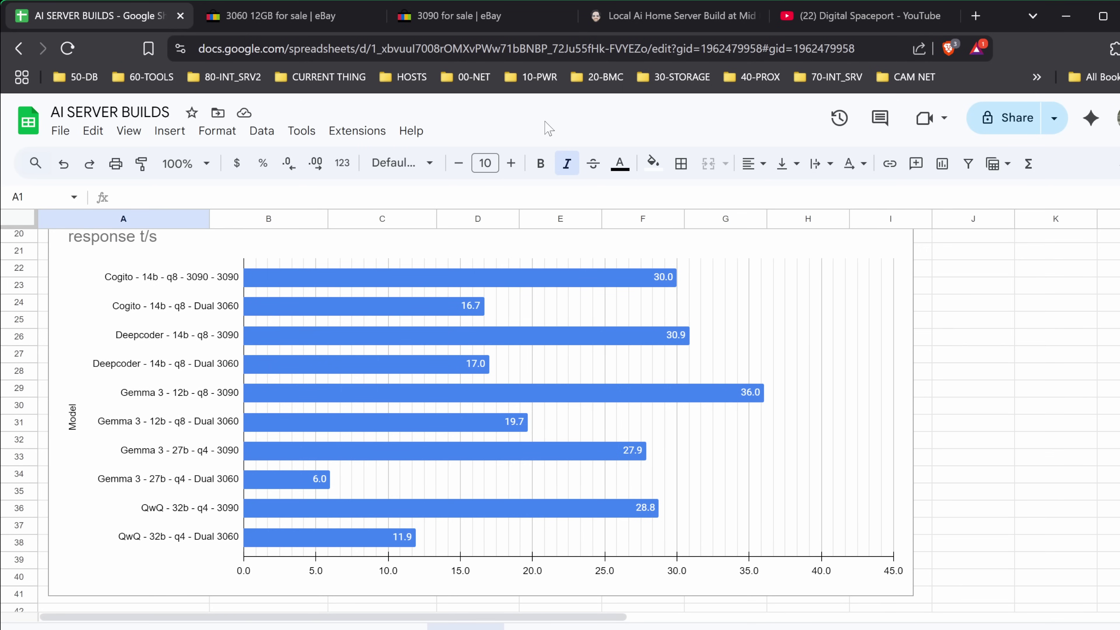
- Scroll to the AI SERVER BUILDS table of 3090 versus Dual 3060 speeds, then switch to the Digital Spaceport article
scroll(987, 430, up, 7)
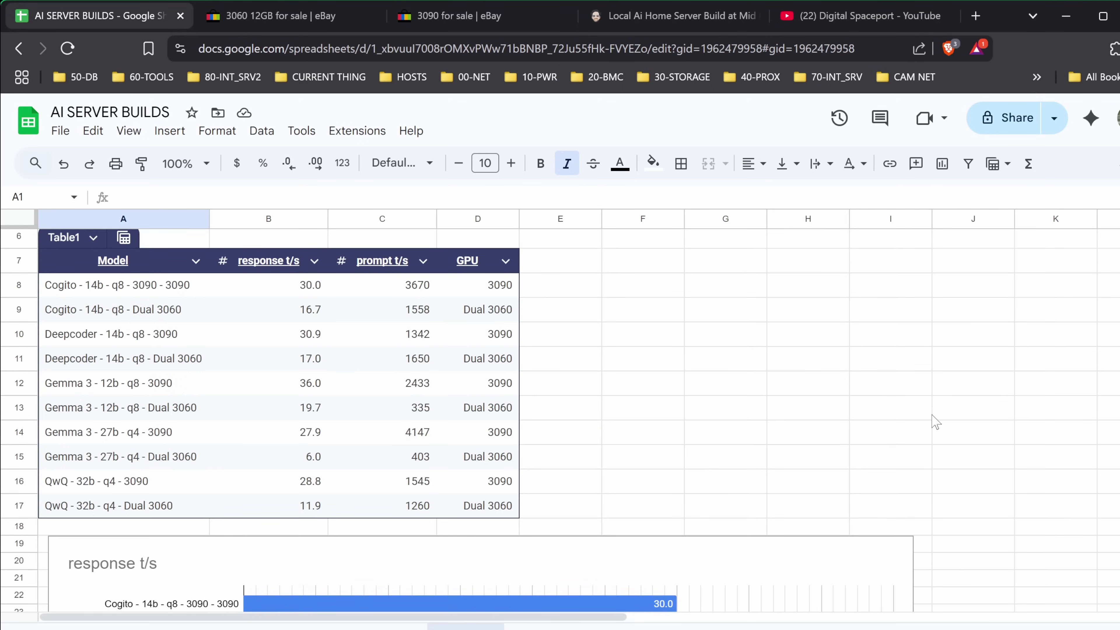
scroll(974, 417, up, 2)
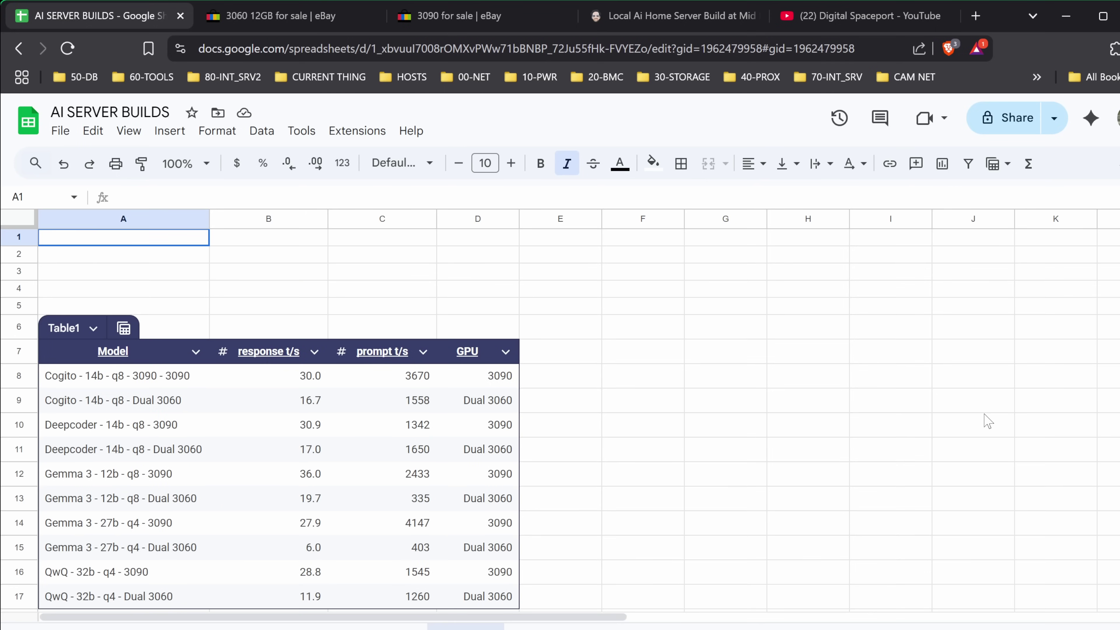
scroll(970, 432, down, 2)
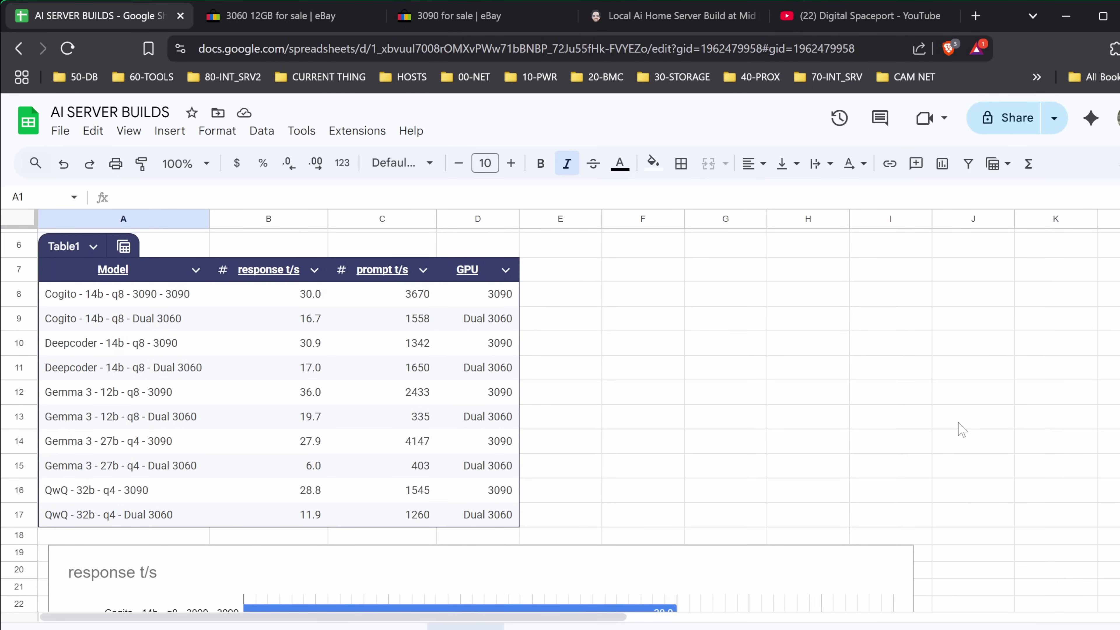
click(678, 23)
- Scroll up past the parts table to the 'Local Ai Home Server Build at Mid Range $750 Price' title
scroll(924, 375, up, 5)
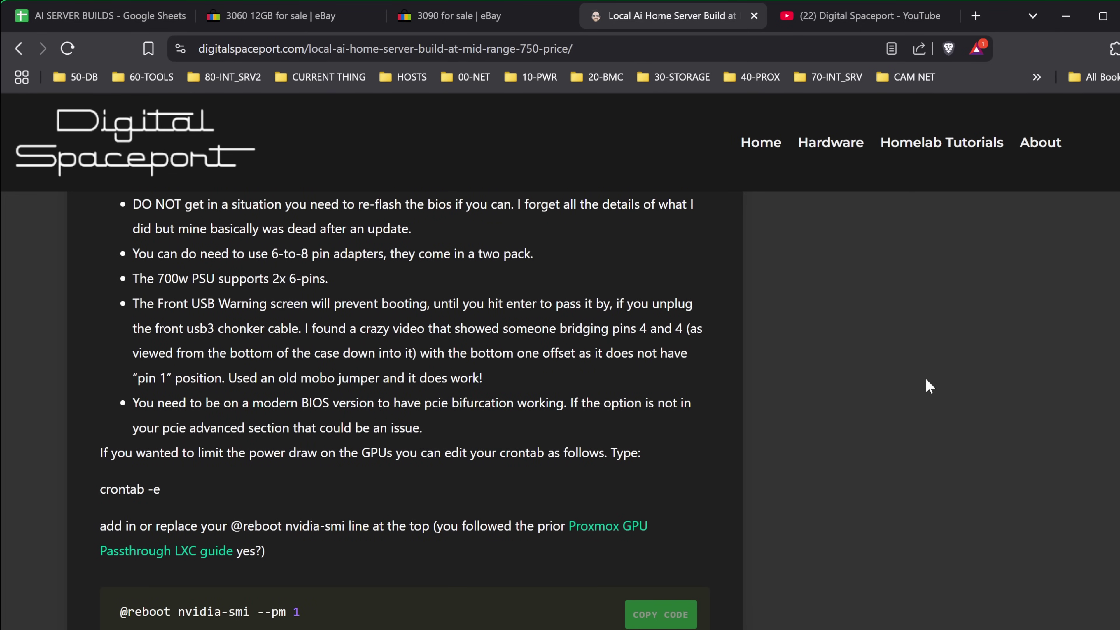
scroll(926, 388, up, 6)
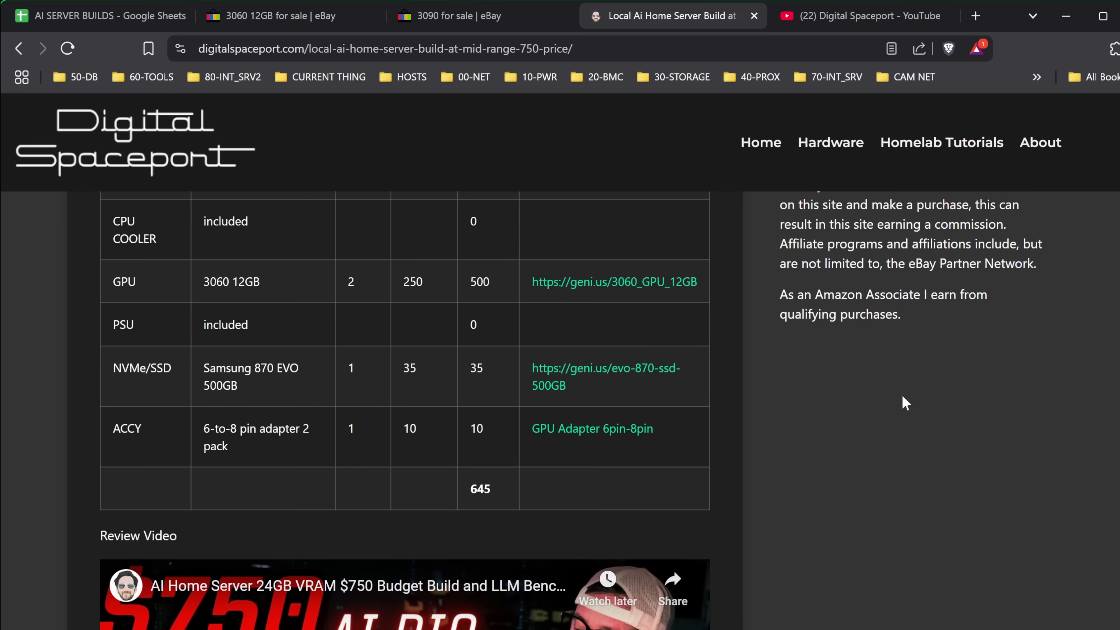
scroll(904, 404, up, 1)
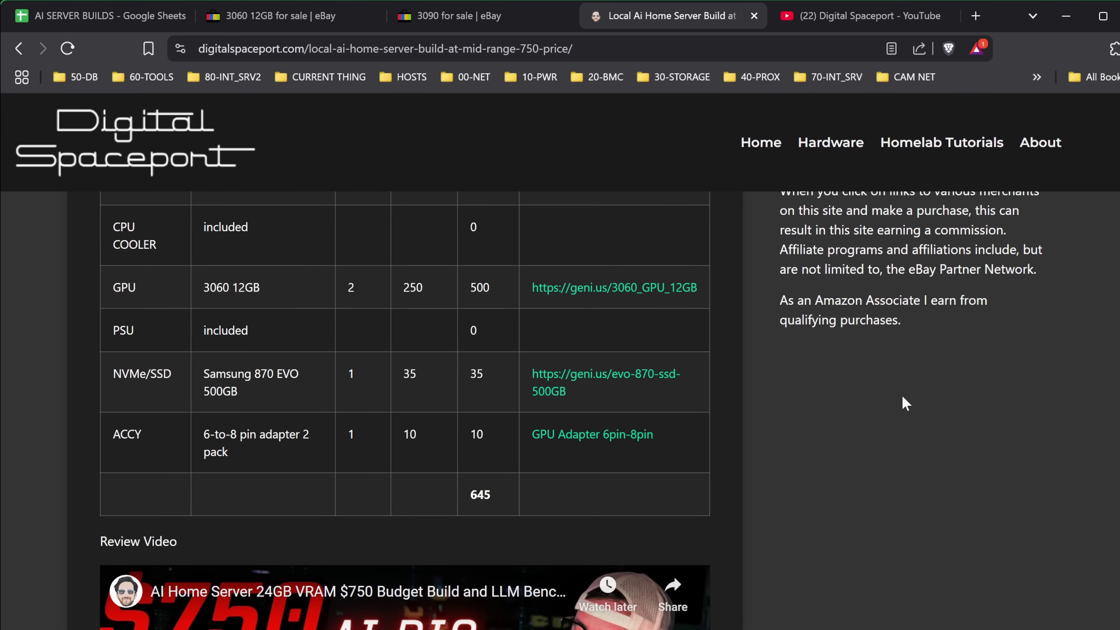
scroll(905, 404, up, 10)
scroll(904, 404, up, 5)
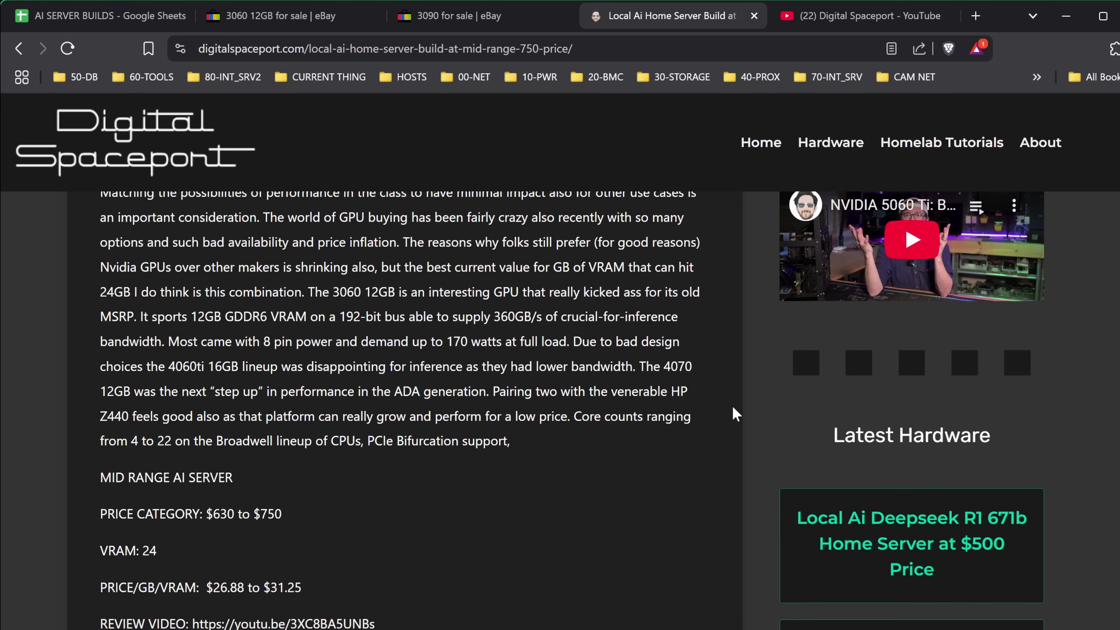
scroll(734, 407, up, 15)
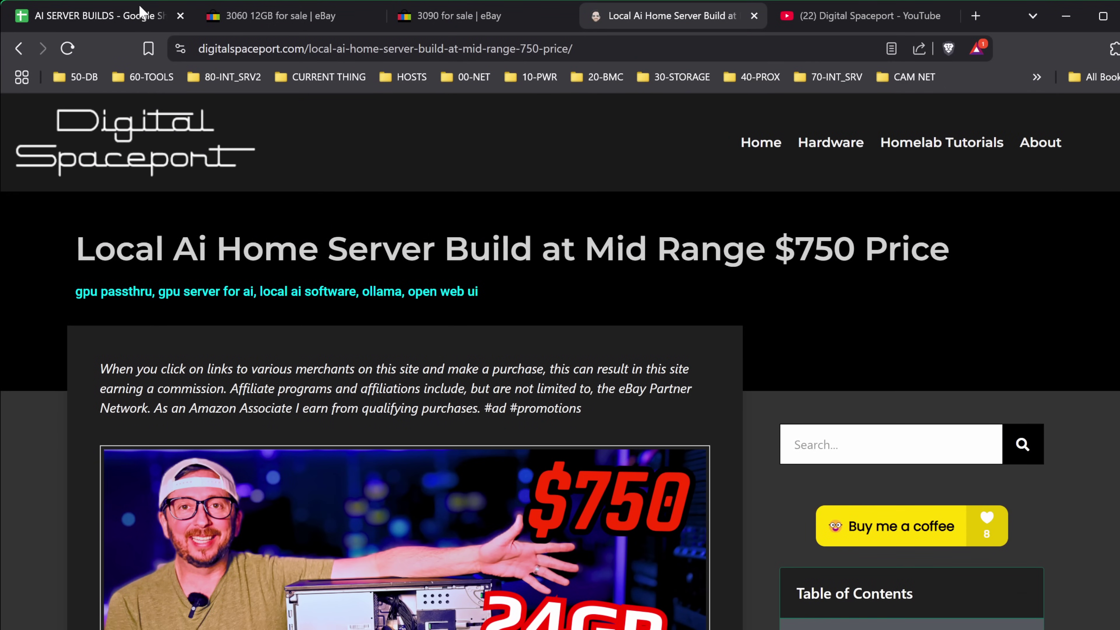
- Return to the AI SERVER BUILDS sheet and settle on the response t/s chart peaking at 36.0
click(141, 9)
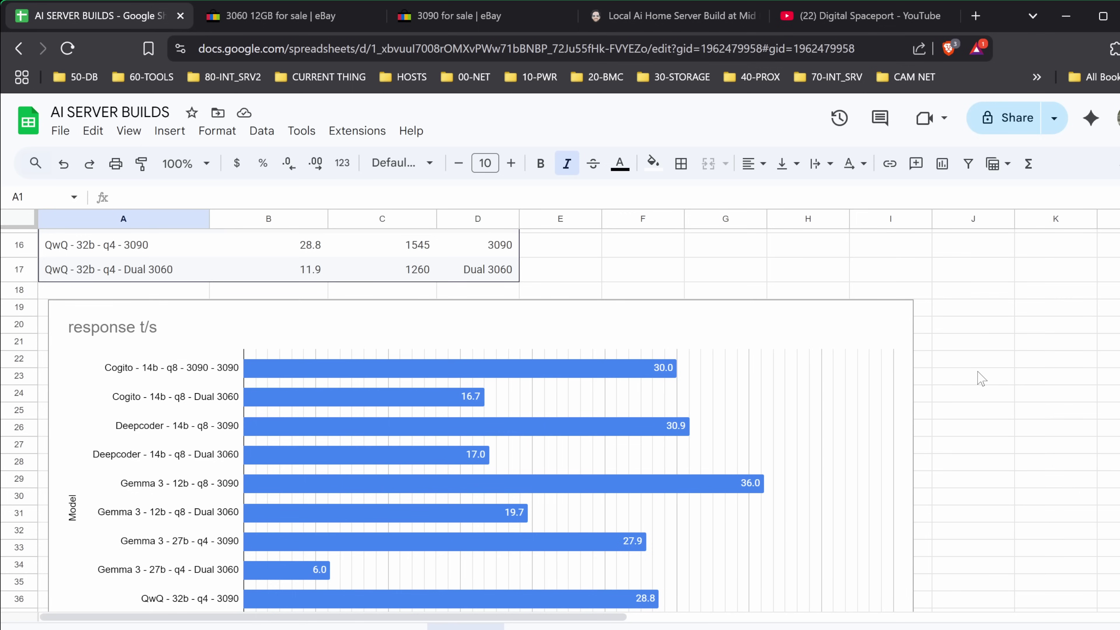
scroll(982, 379, down, 2)
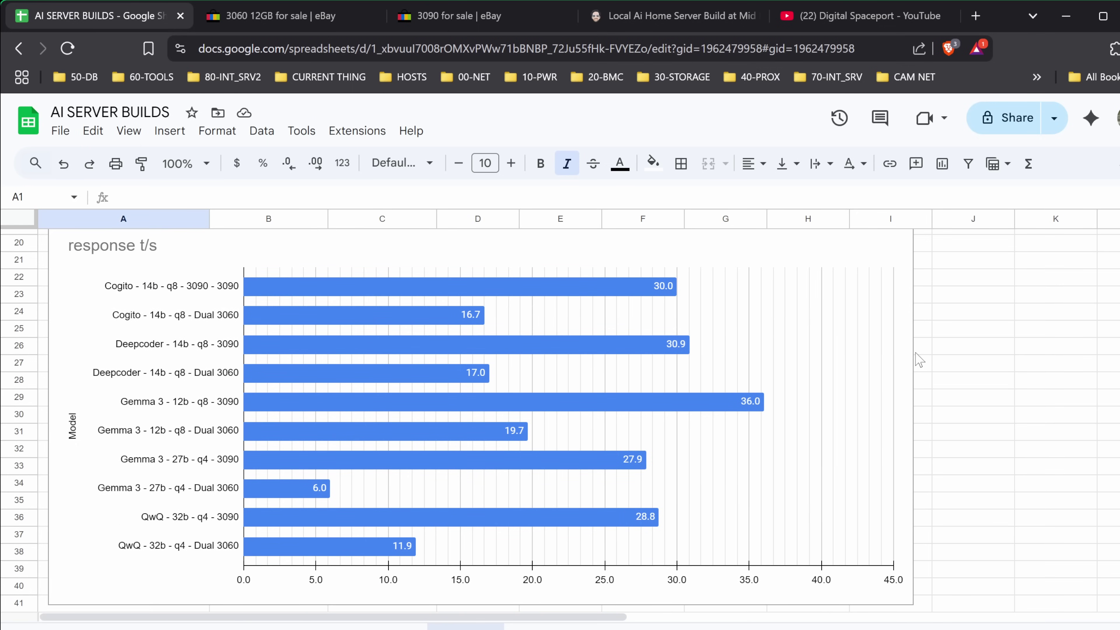
scroll(918, 359, down, 8)
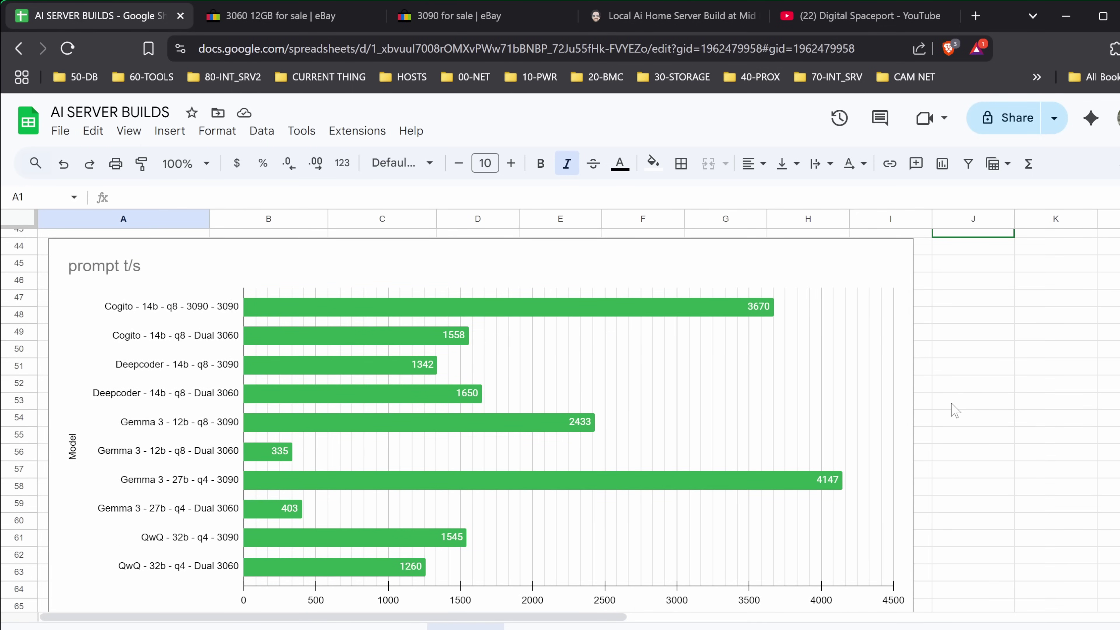
scroll(955, 411, up, 9)
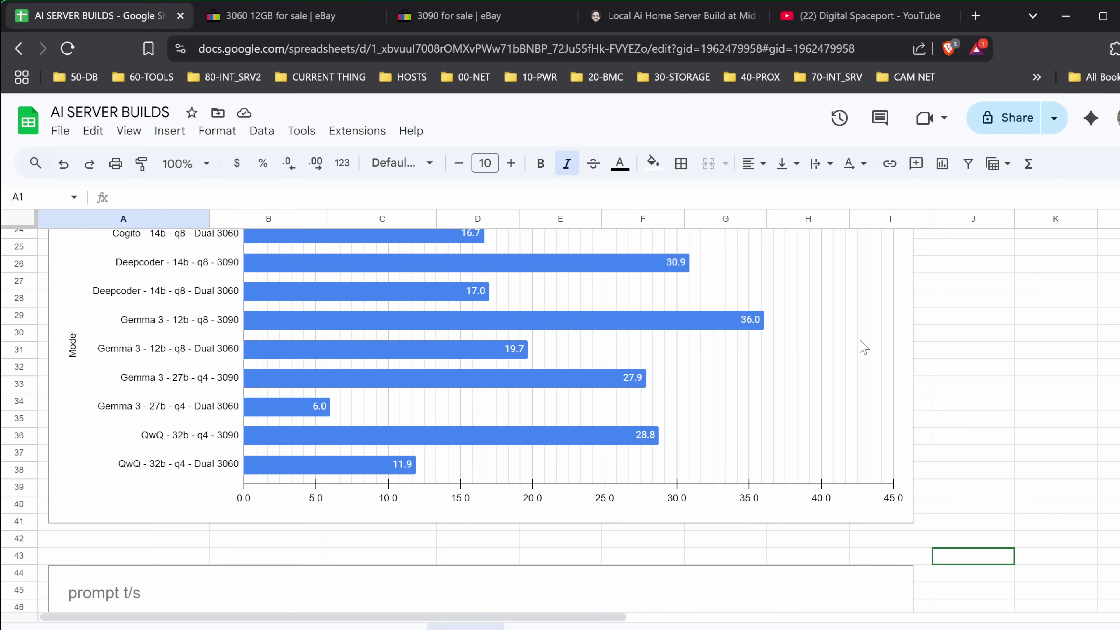
scroll(477, 301, up, 2)
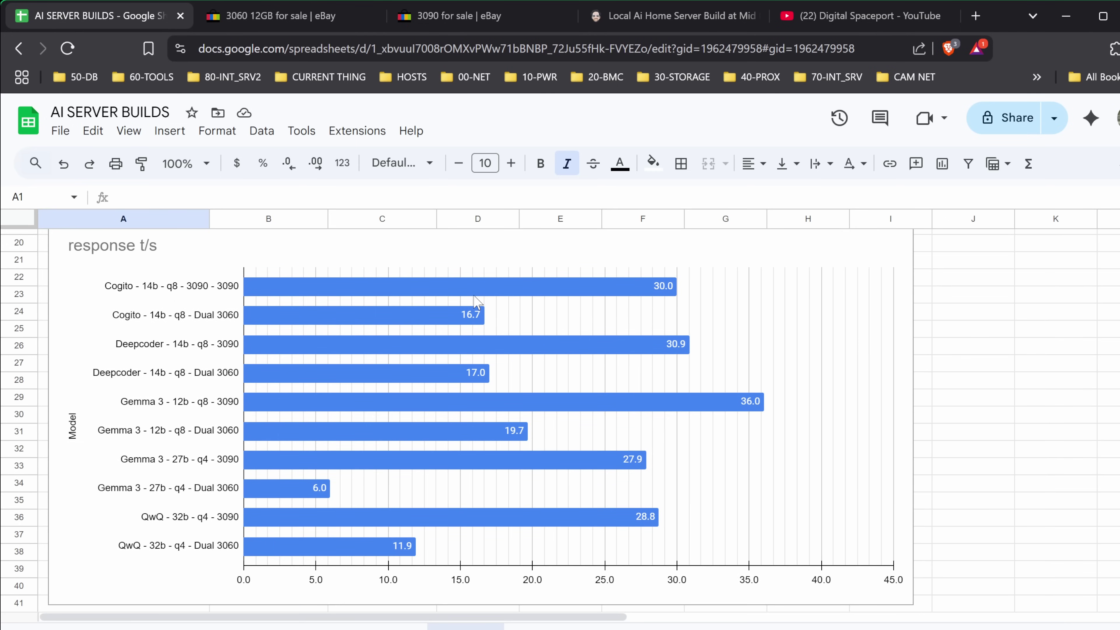
click(444, 302)
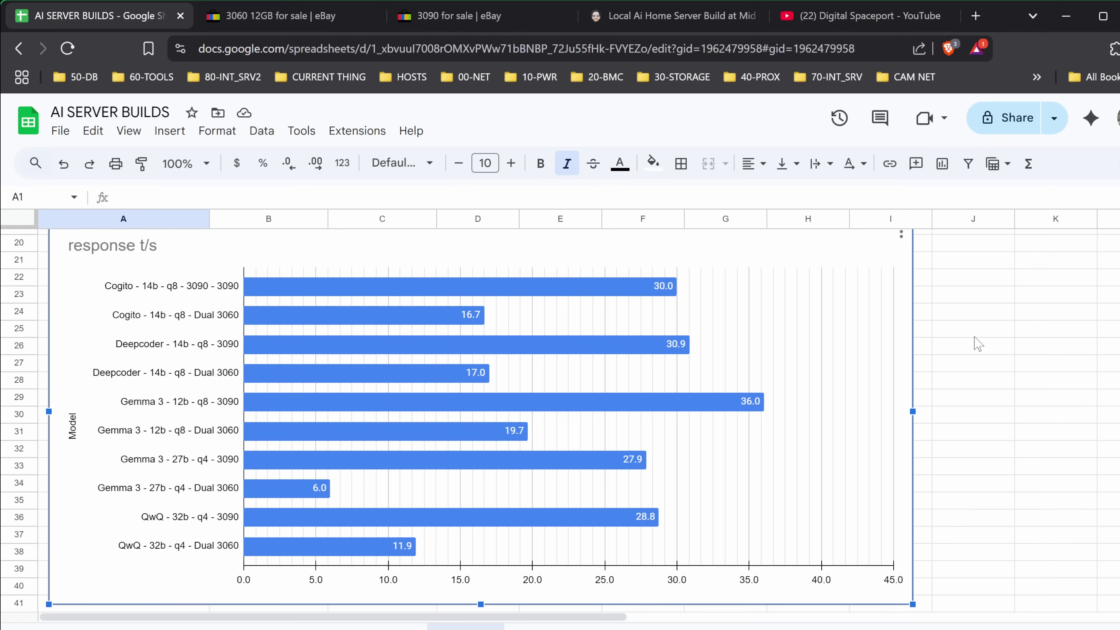
mouse_move(422, 349)
mouse_move(427, 402)
mouse_move(327, 491)
mouse_move(656, 523)
scroll(986, 458, down, 3)
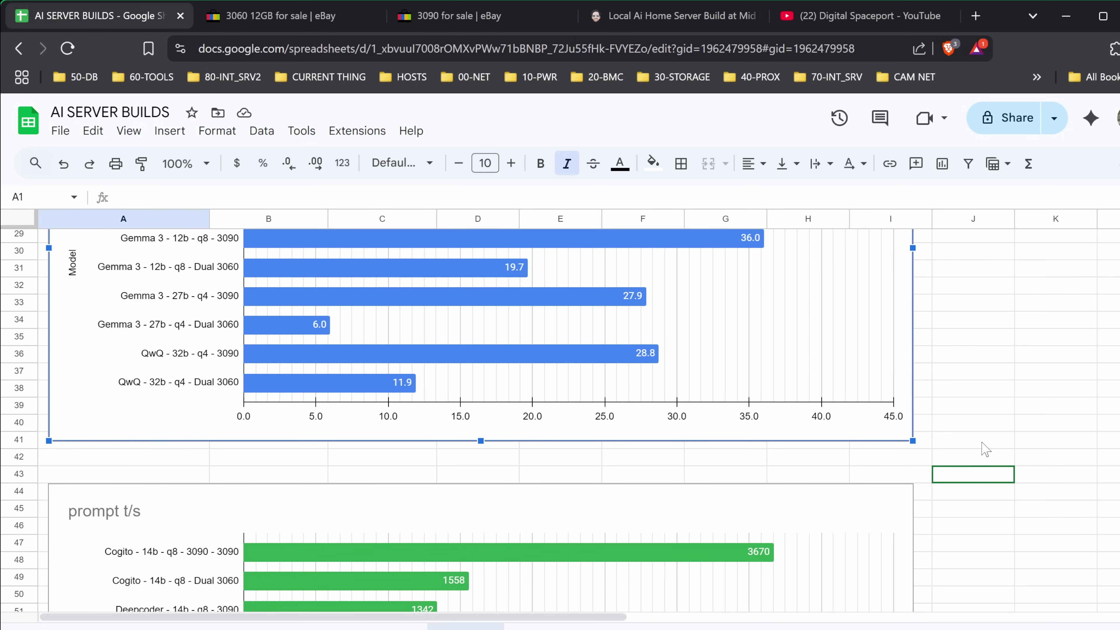
- Scroll down to the green prompt t/s chart and deselect the response chart
scroll(986, 449, down, 3)
click(985, 454)
scroll(986, 461, down, 2)
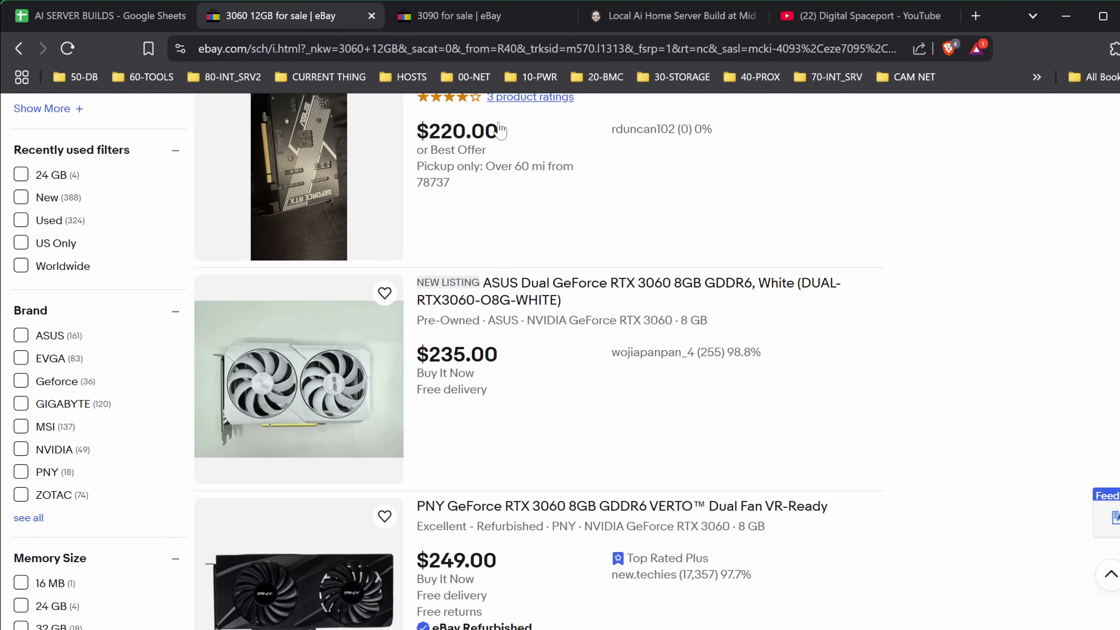
- Switch to the '3090 for sale | eBay' tab with RTX 3090 24GB cards from $750
key(ctrl+Tab)
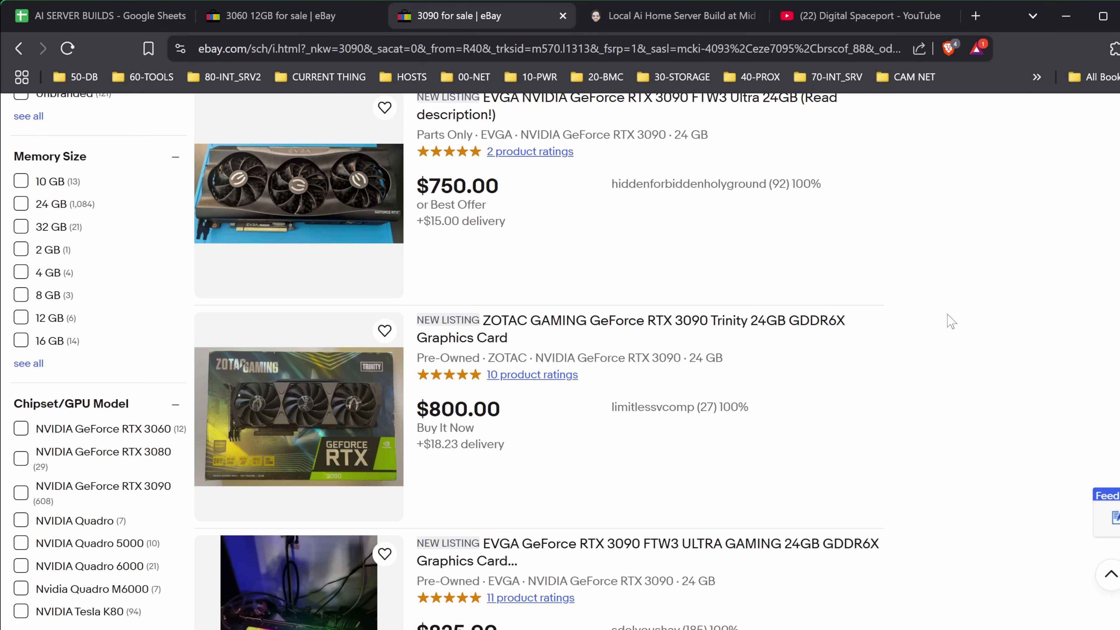
- Scroll the RTX 3090 results past the ZOTAC card to the EVGA listings at $825 and $839.99
scroll(950, 321, down, 3)
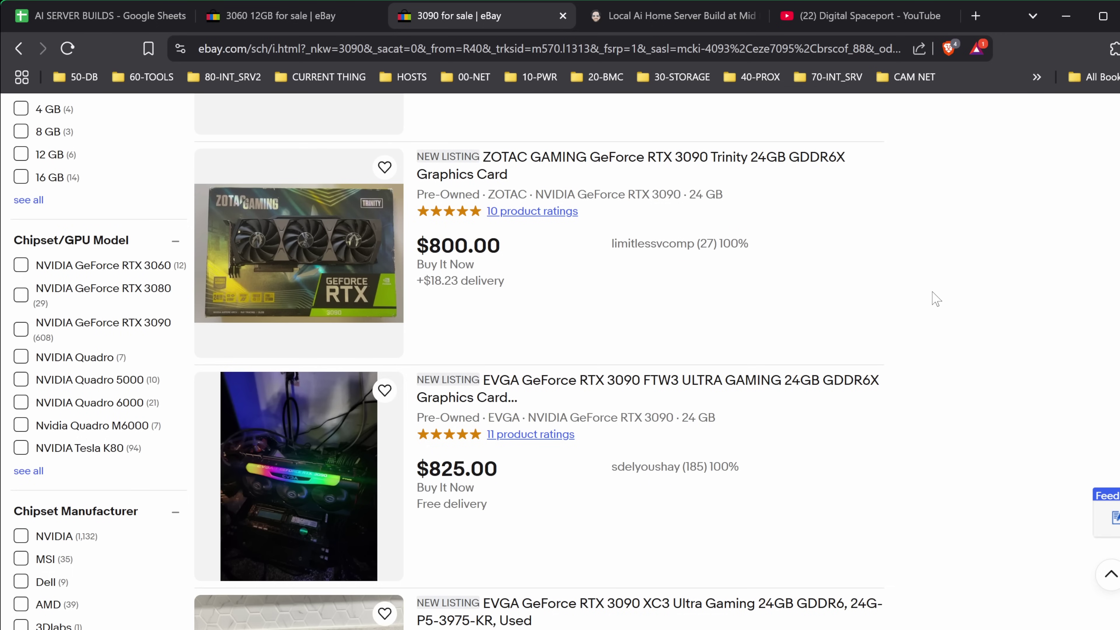
scroll(936, 299, down, 2)
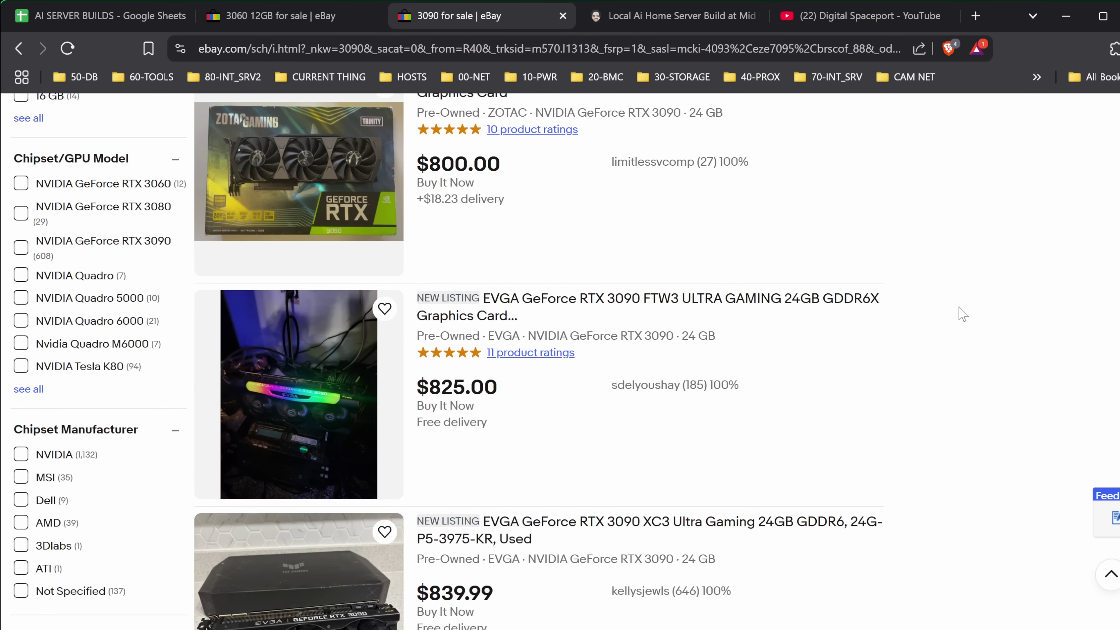